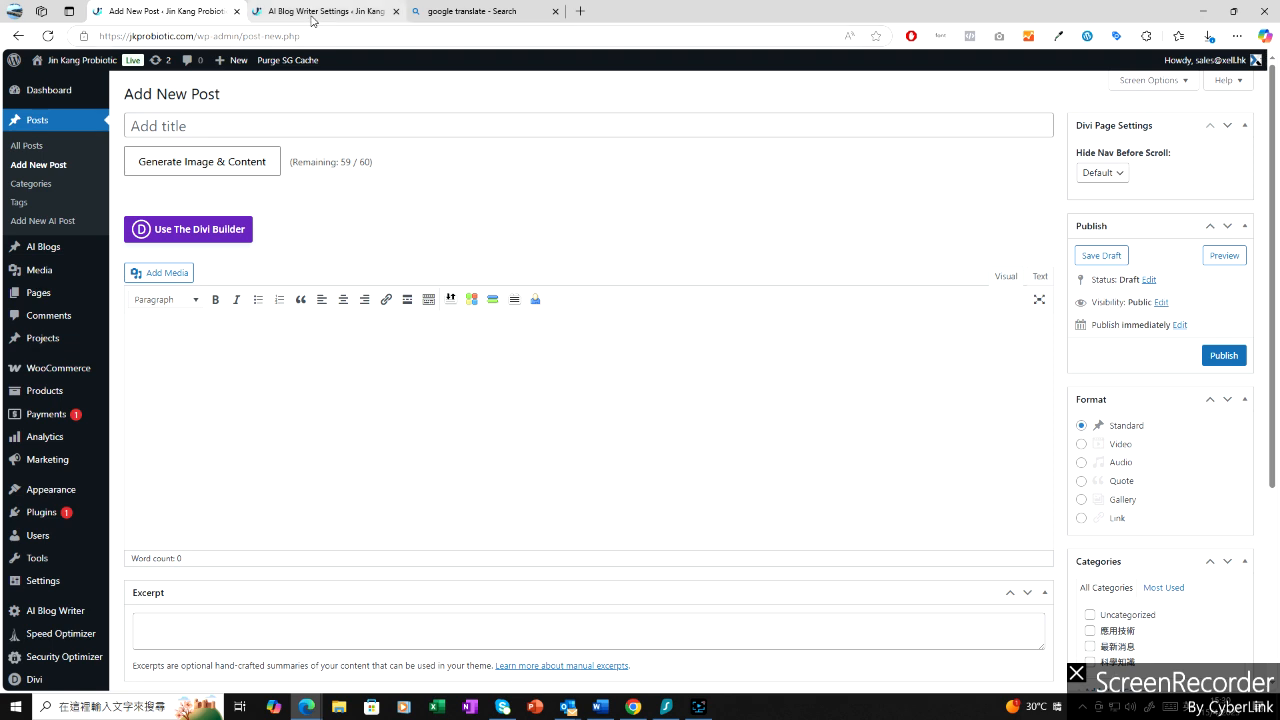
# Open the live site in a separate tab and review its home page down to the latest news posts
pyautogui.moveTo(60, 60)
pyautogui.click(54, 88)
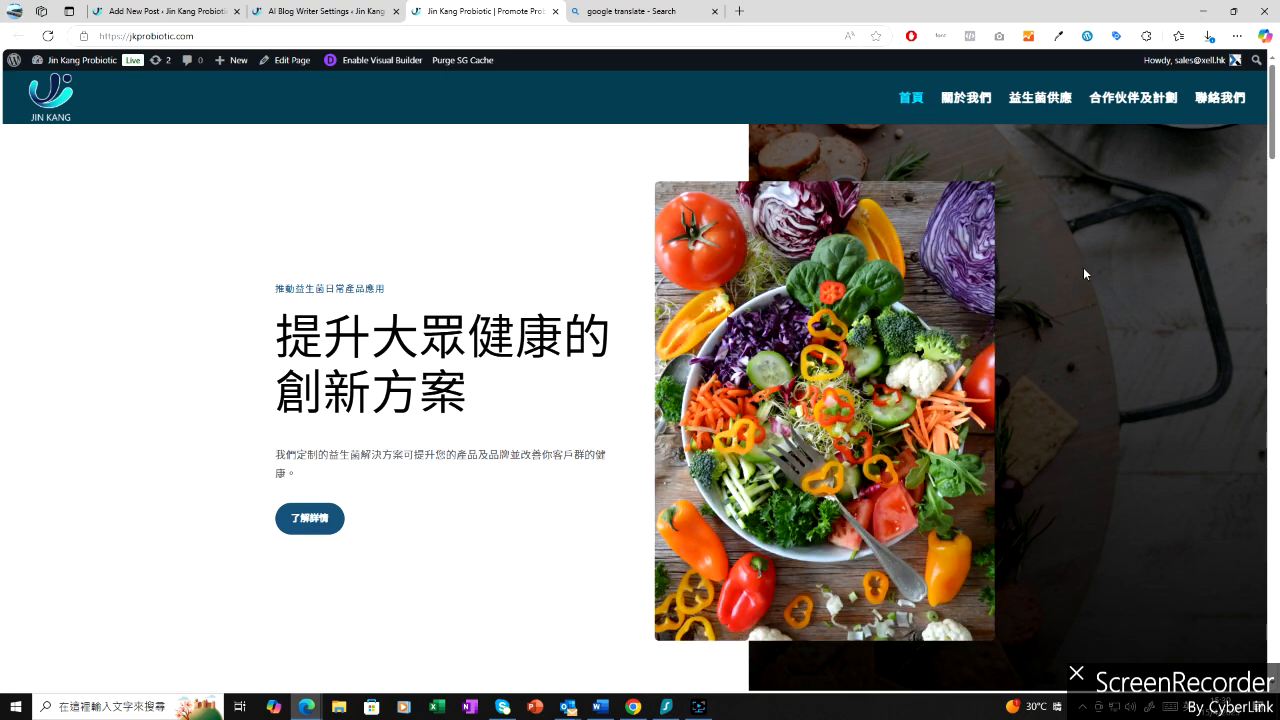
pyautogui.scroll(-12, 1088, 254)
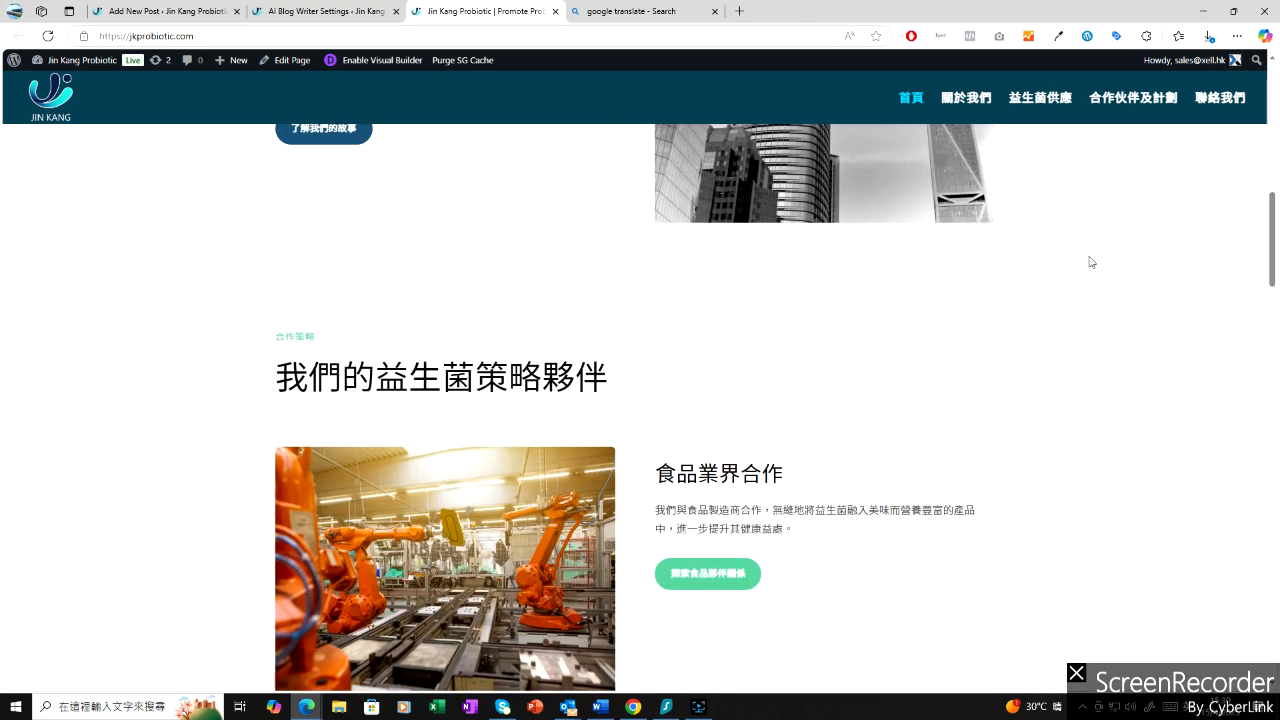
pyautogui.scroll(-9, 1092, 266)
pyautogui.scroll(12, 1092, 266)
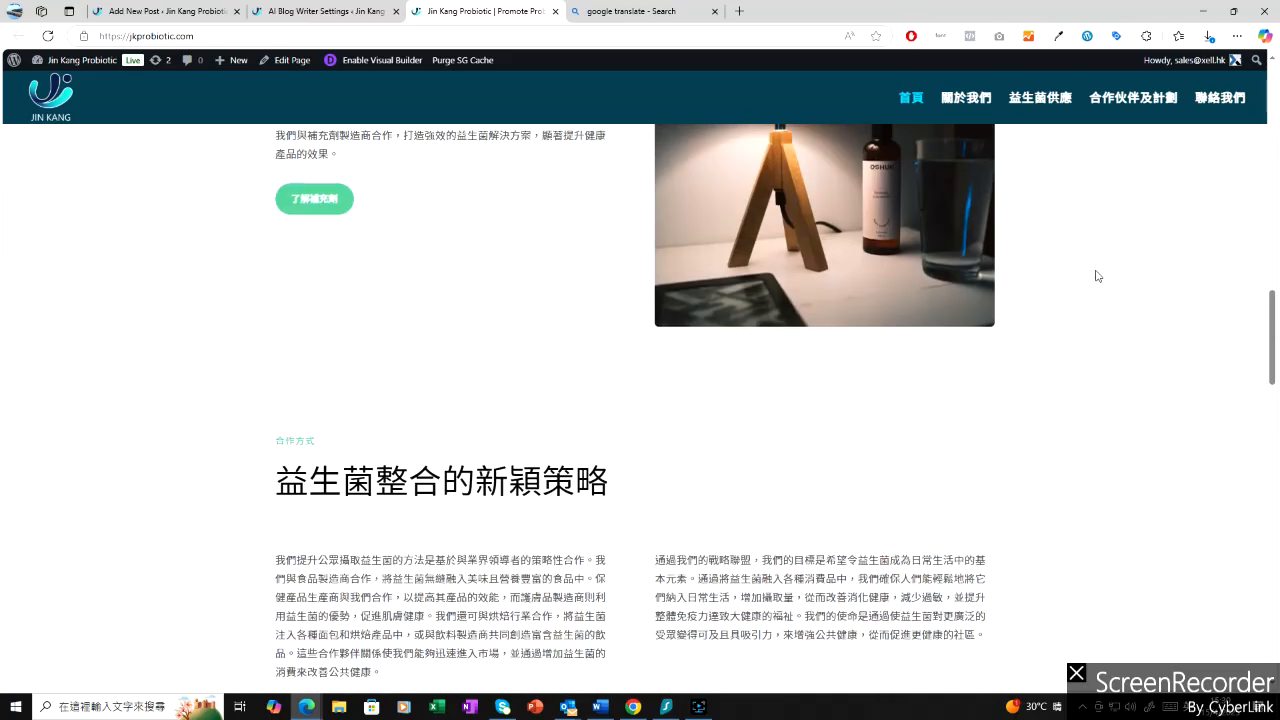
pyautogui.scroll(-10, 1099, 277)
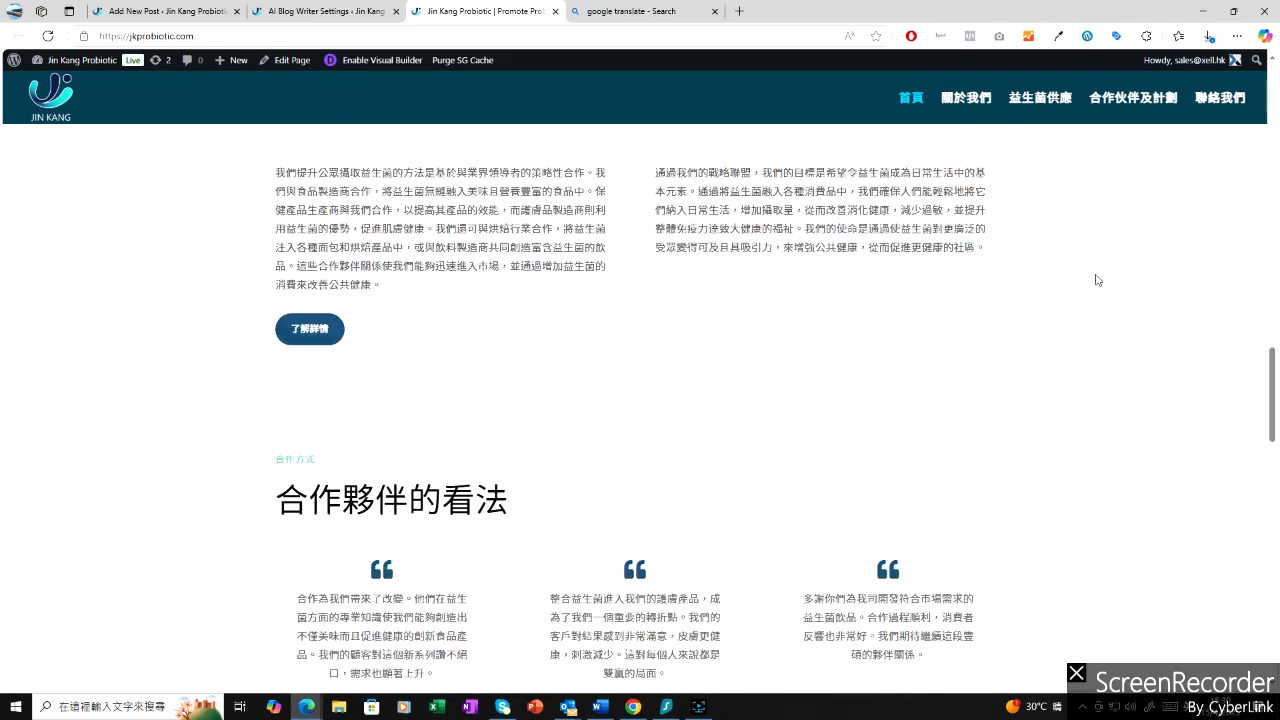
pyautogui.scroll(-5, 1097, 280)
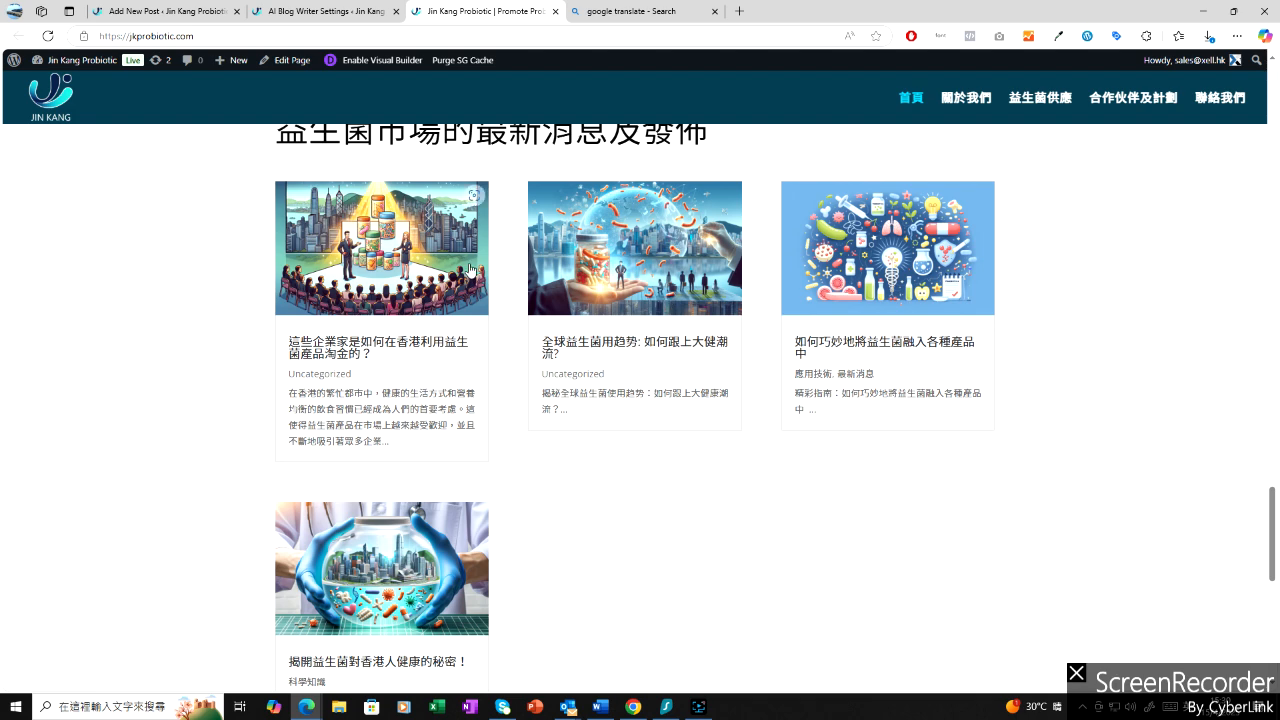
pyautogui.scroll(2, 720, 445)
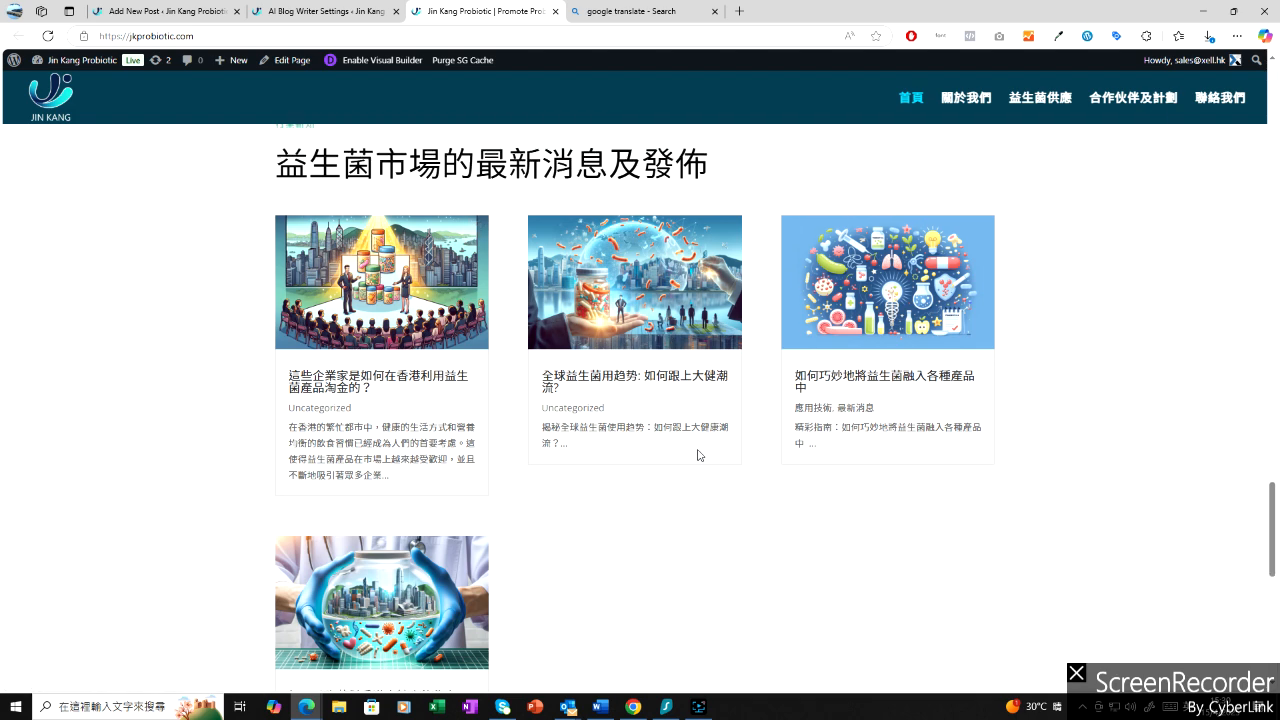
# Glance at the AI Blog Writer settings, then start a new blog post from the list of all posts
pyautogui.click(300, 12)
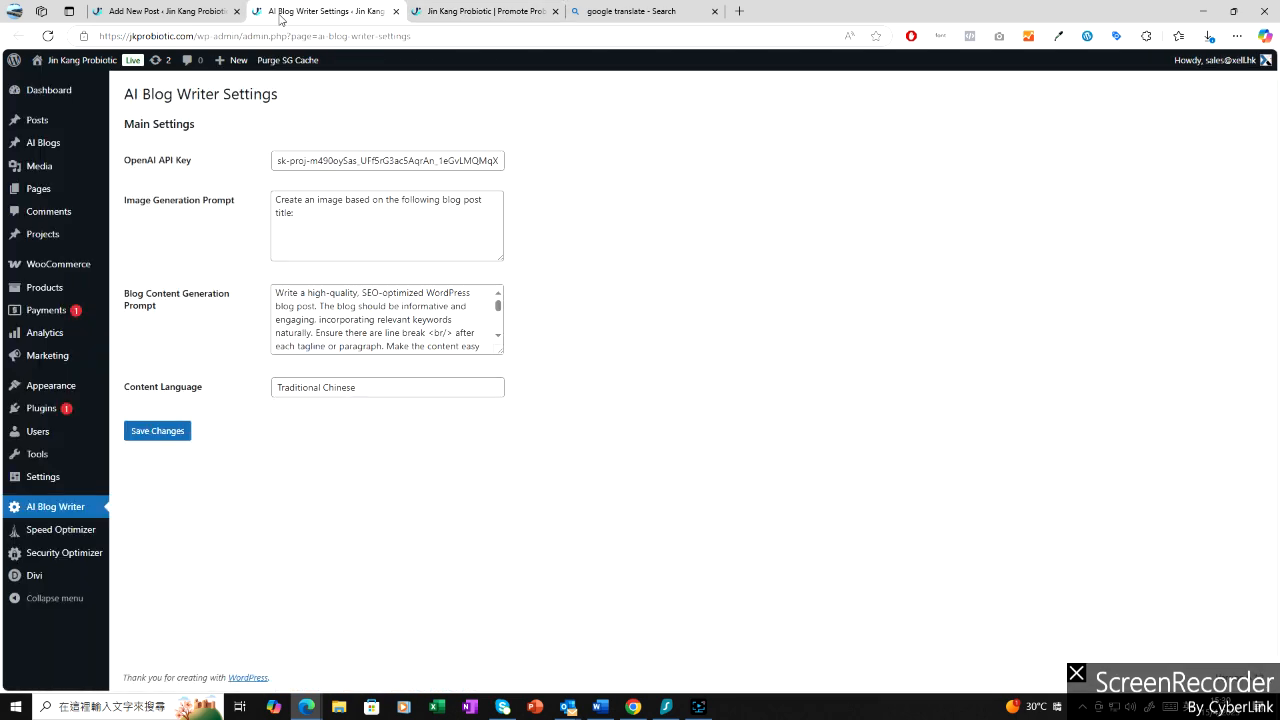
pyautogui.click(187, 14)
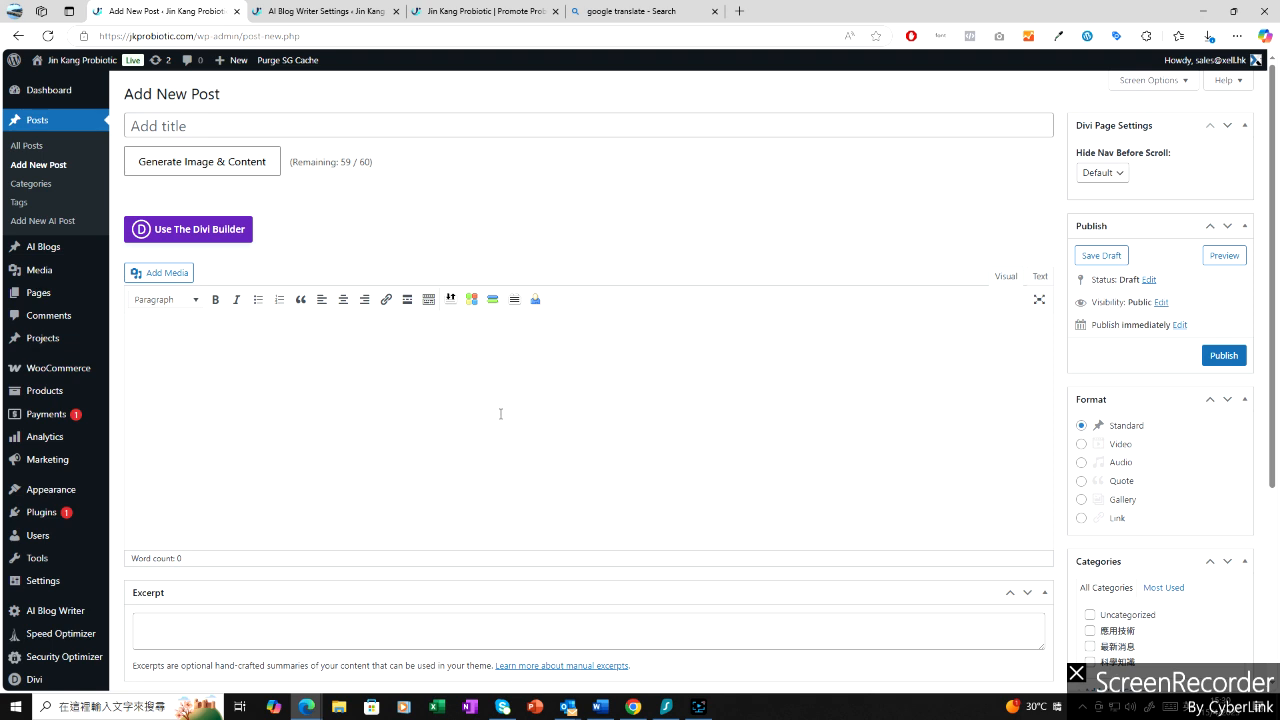
pyautogui.click(269, 125)
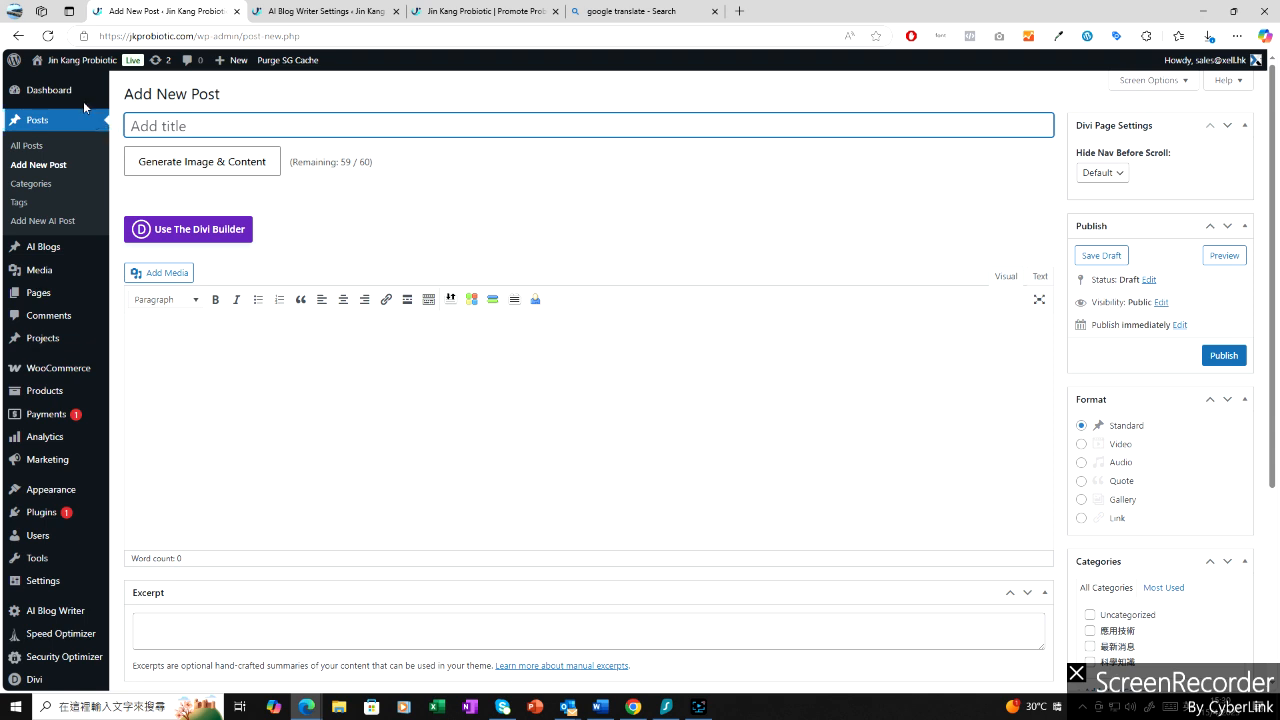
pyautogui.click(34, 150)
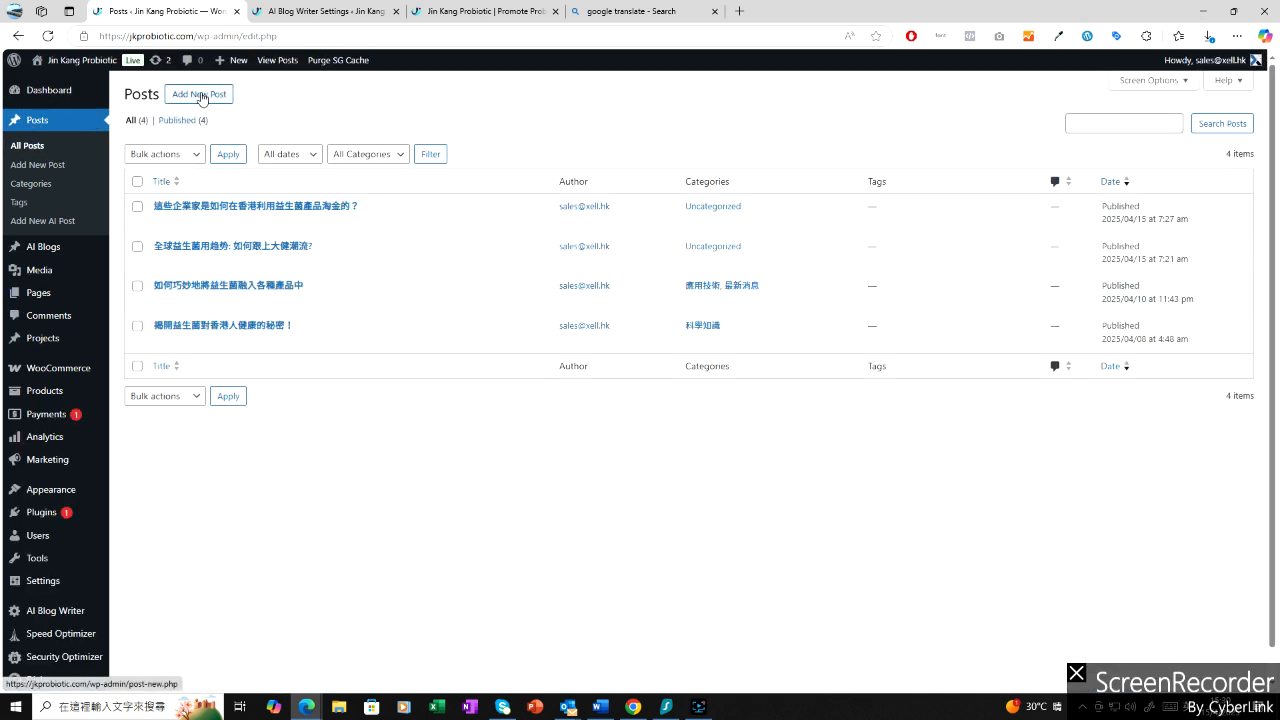
pyautogui.click(200, 96)
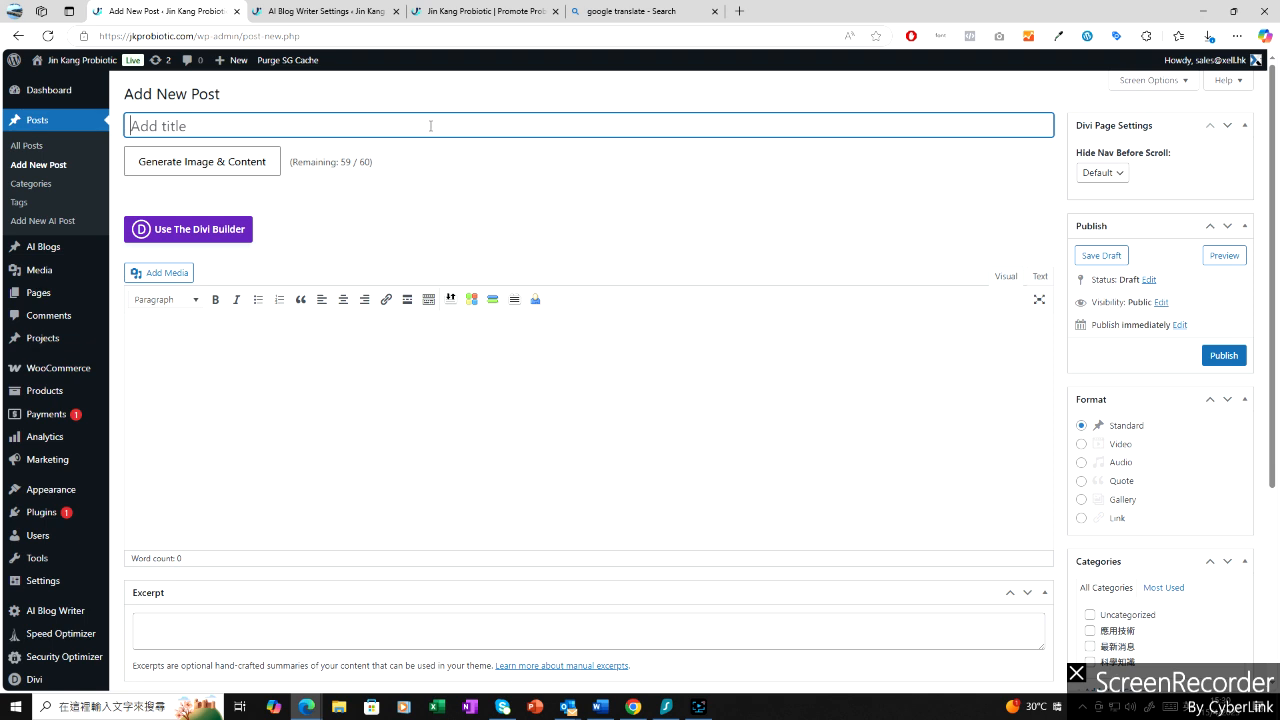
# Title the post with the translated phrase 如何選擇益生菌產品才能更健康？ and generate its image and content
pyautogui.click(613, 15)
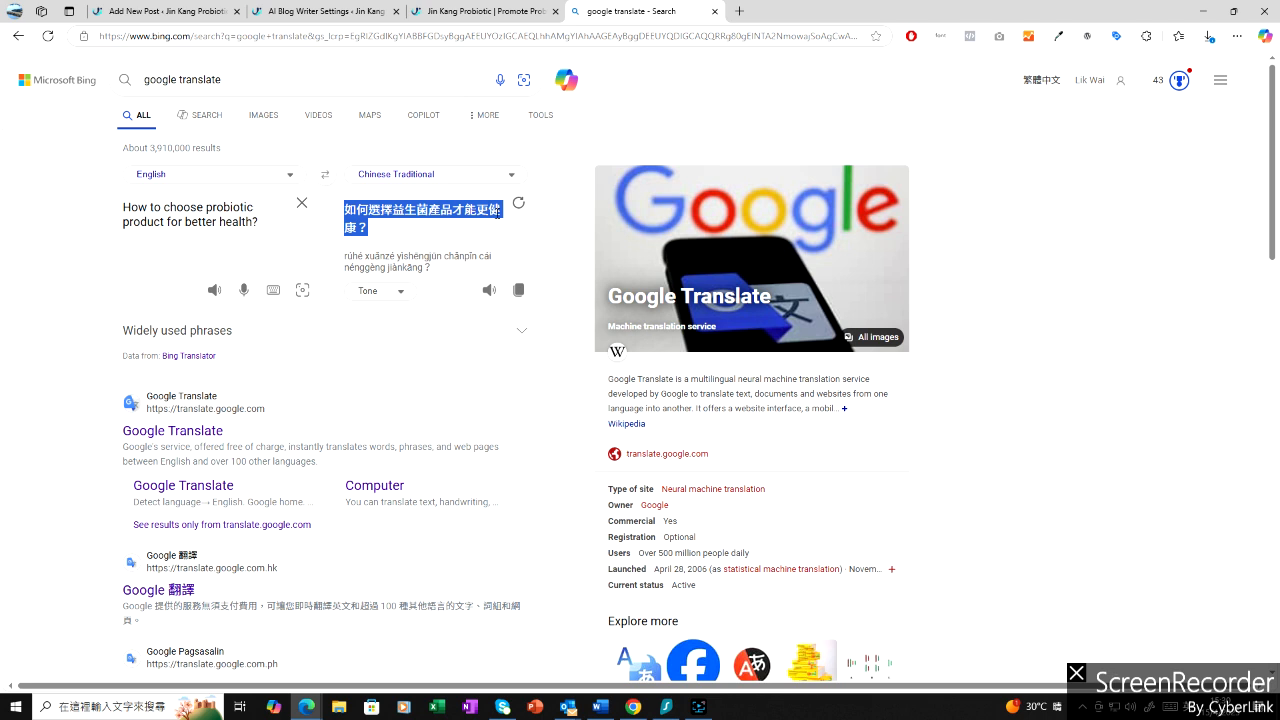
pyautogui.click(165, 11)
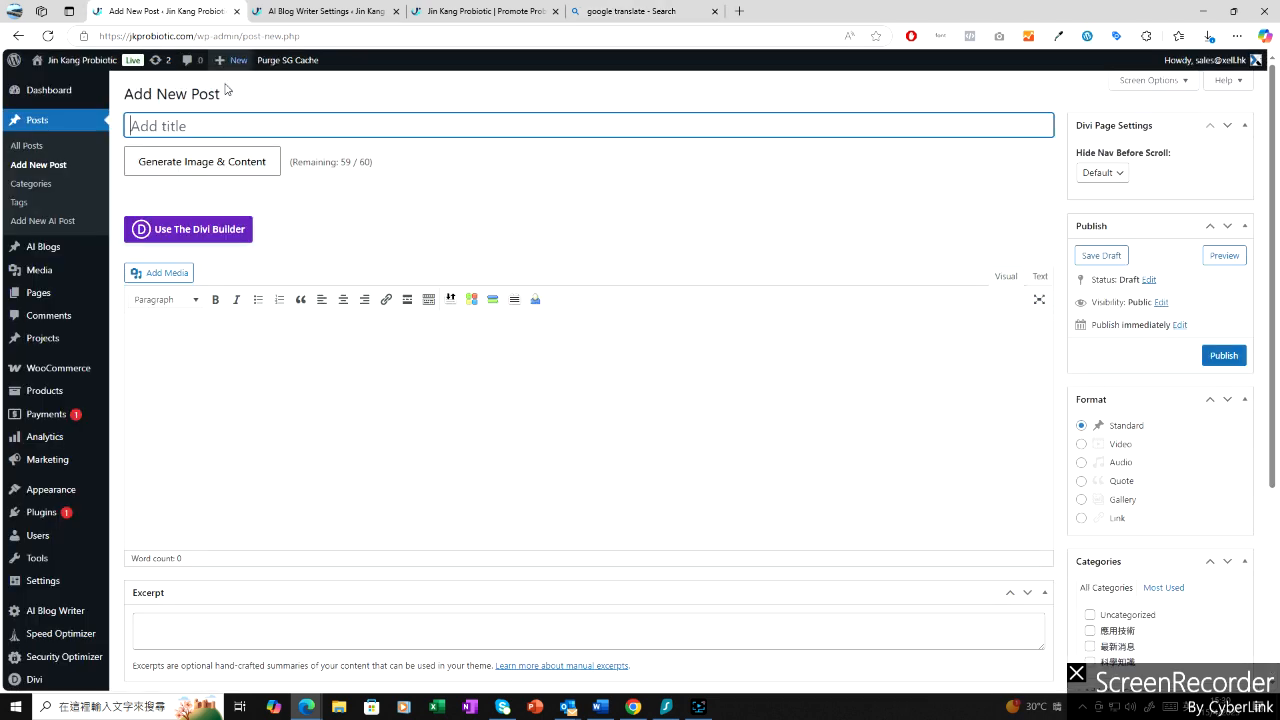
pyautogui.click(228, 126)
pyautogui.write('如何選擇益生菌產品才能更健康？')
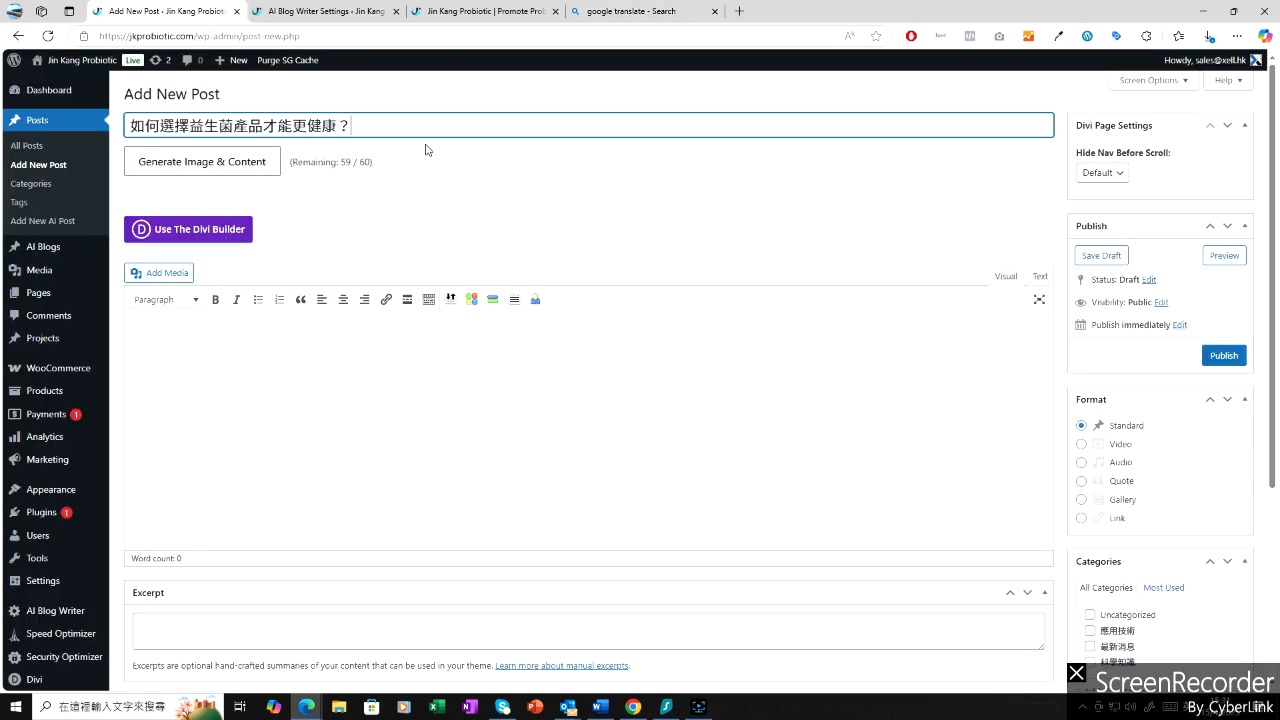
pyautogui.click(440, 215)
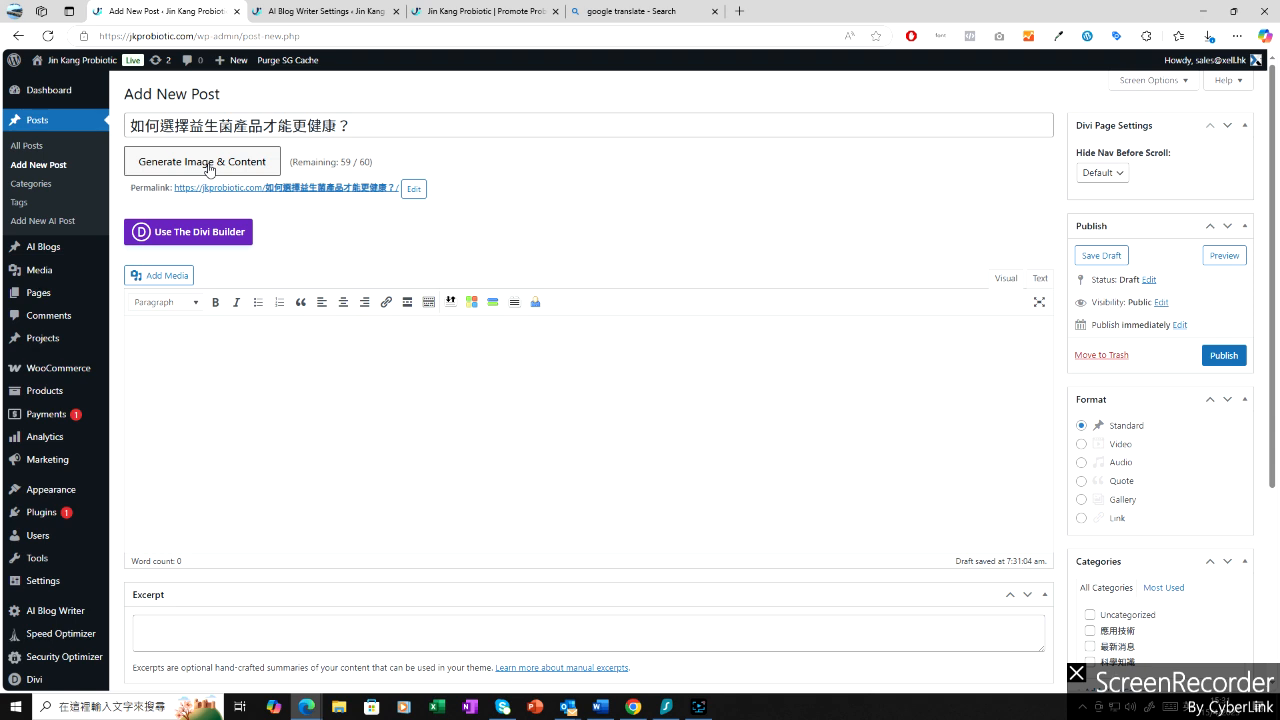
pyautogui.click(208, 166)
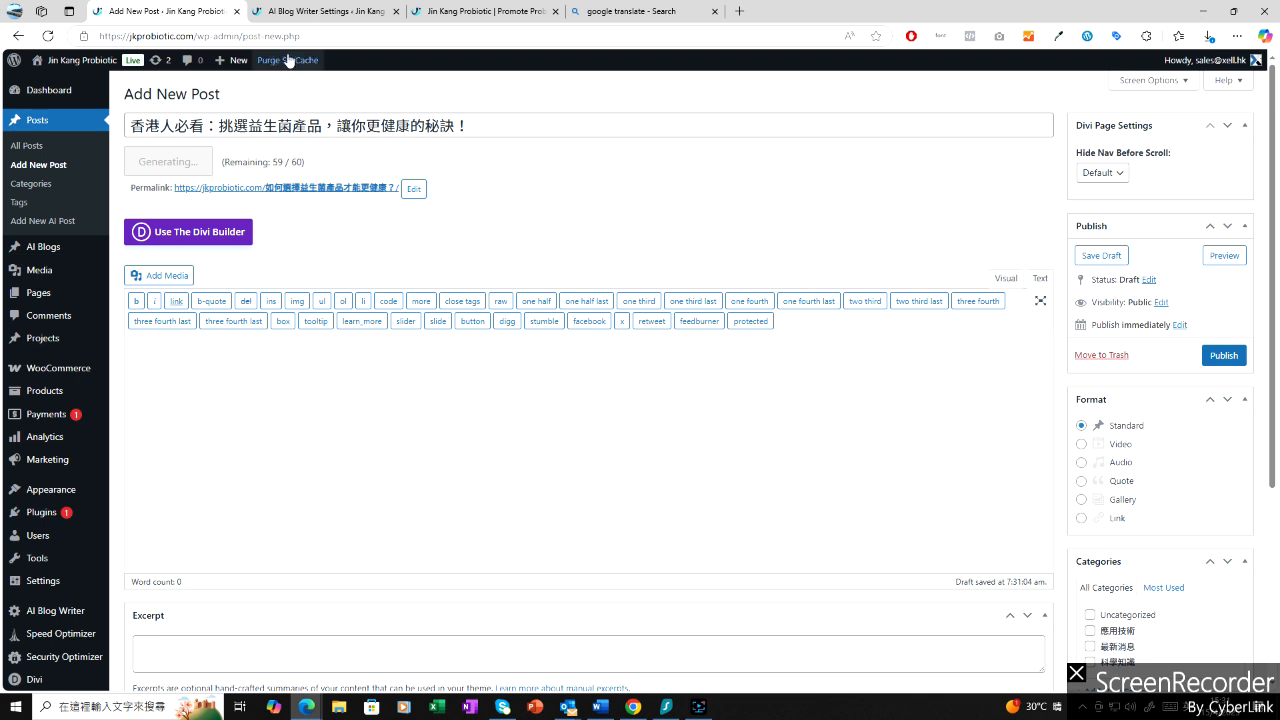
# Read through the blog content generation prompt in the AI Blog Writer settings, including its SEO, conclusion, length and subtitle instructions
pyautogui.click(322, 11)
pyautogui.click(348, 320)
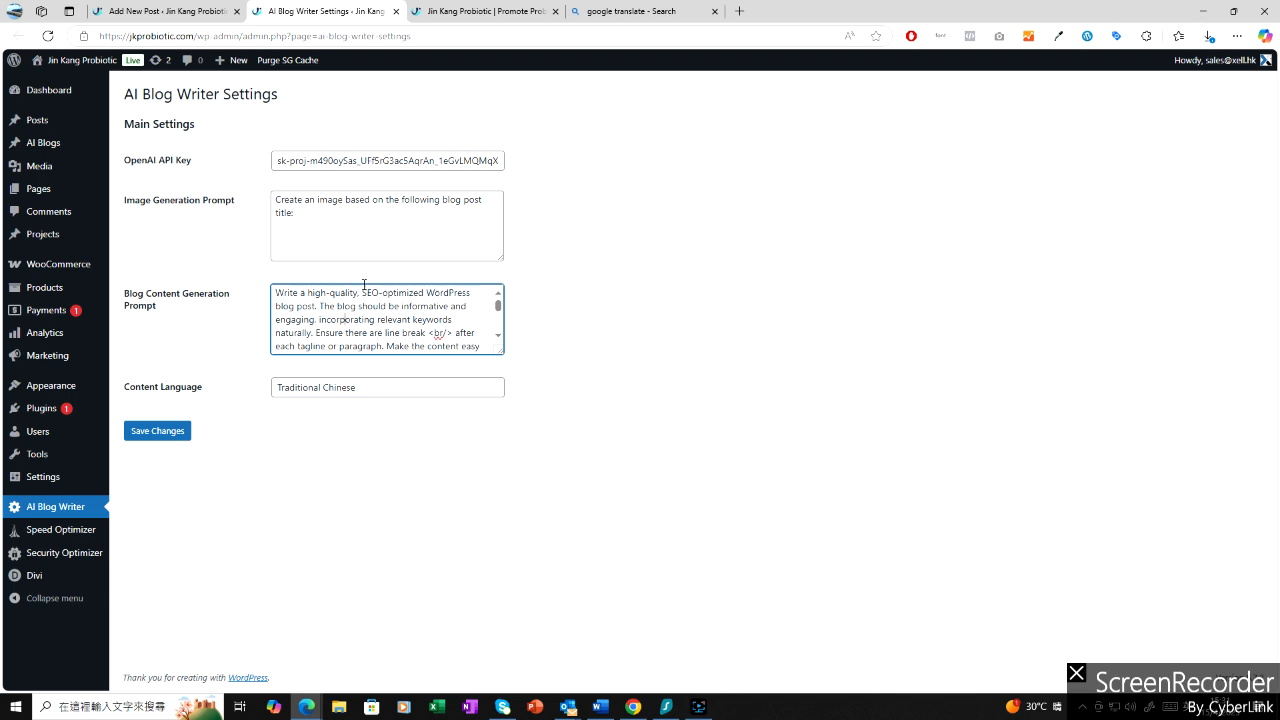
pyautogui.moveTo(279, 290); pyautogui.dragTo(381, 305)
pyautogui.click(401, 310)
pyautogui.moveTo(285, 293); pyautogui.dragTo(403, 310)
pyautogui.click(393, 306)
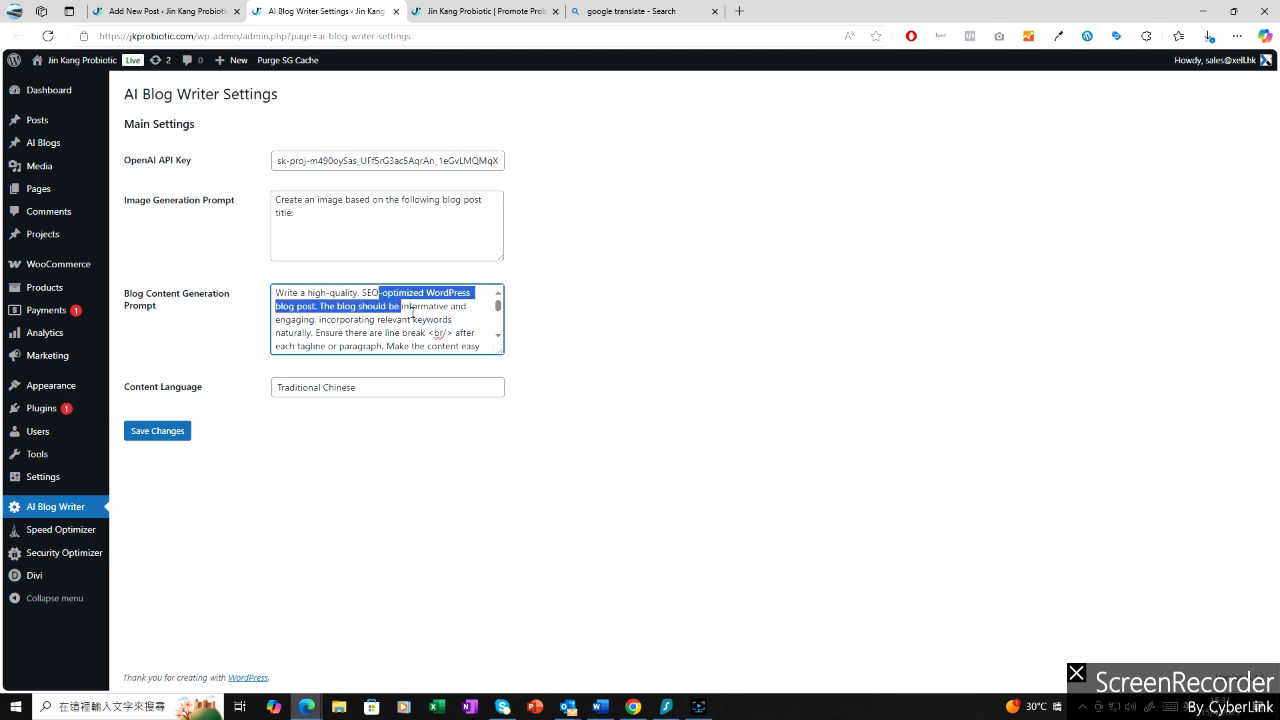
pyautogui.scroll(-2, 412, 312)
pyautogui.moveTo(373, 293); pyautogui.dragTo(404, 308)
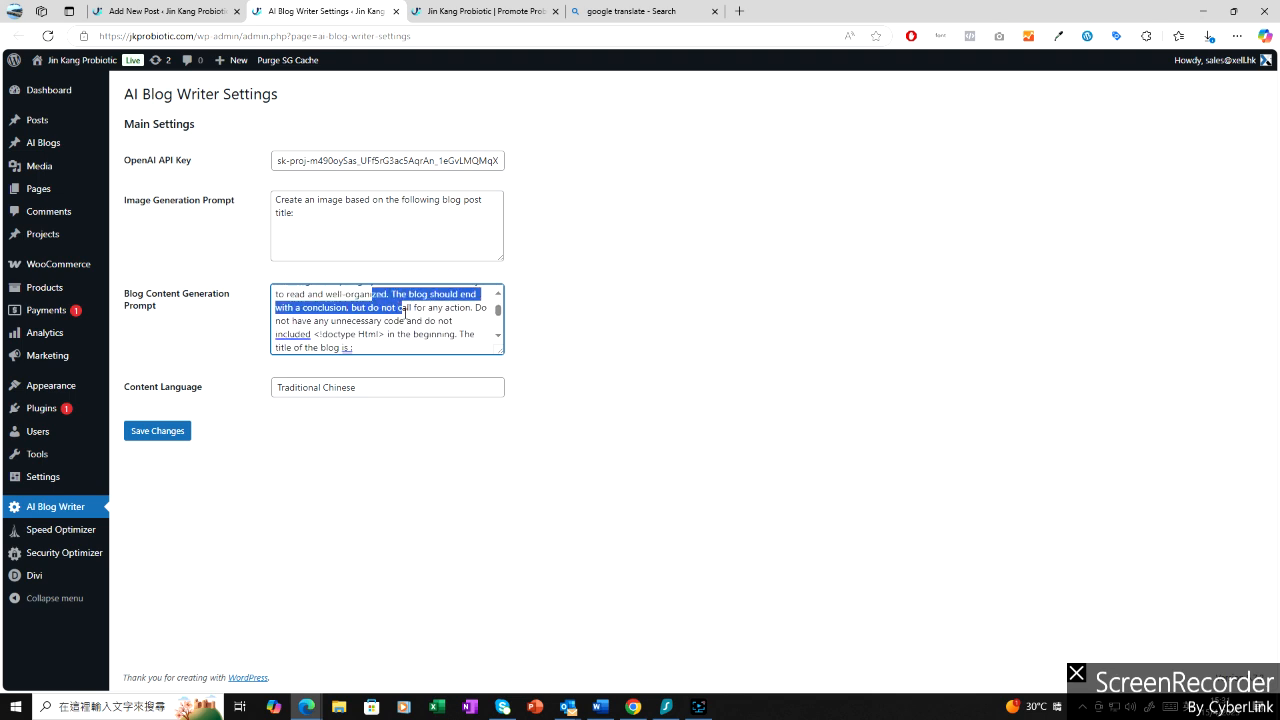
pyautogui.click(325, 305)
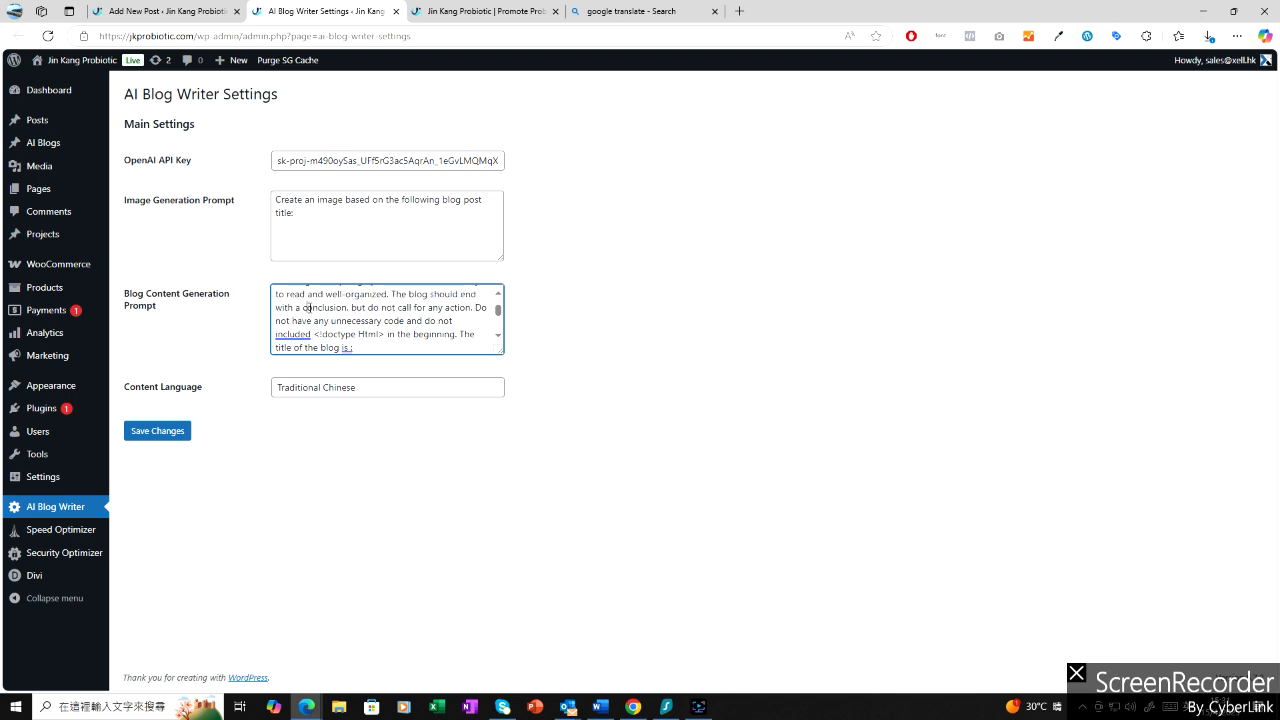
pyautogui.moveTo(306, 307); pyautogui.dragTo(455, 308)
pyautogui.scroll(4, 393, 311)
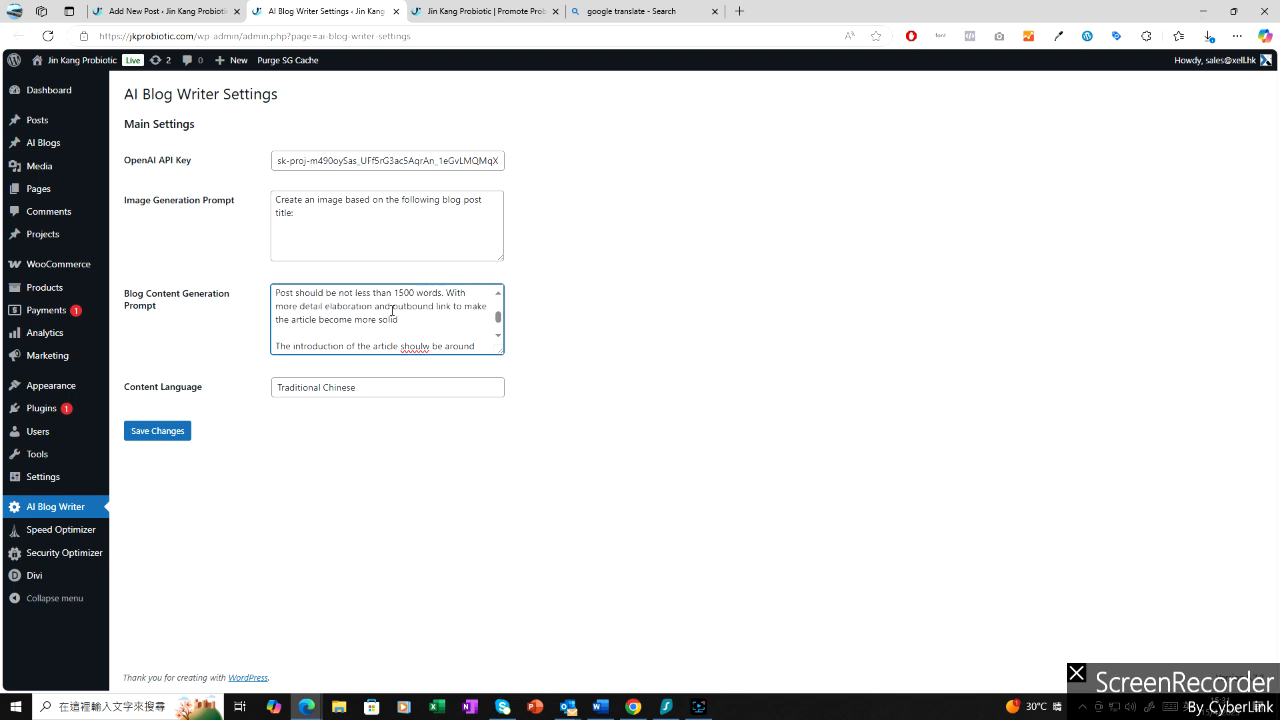
pyautogui.scroll(-4, 365, 320)
pyautogui.moveTo(314, 333); pyautogui.dragTo(413, 333)
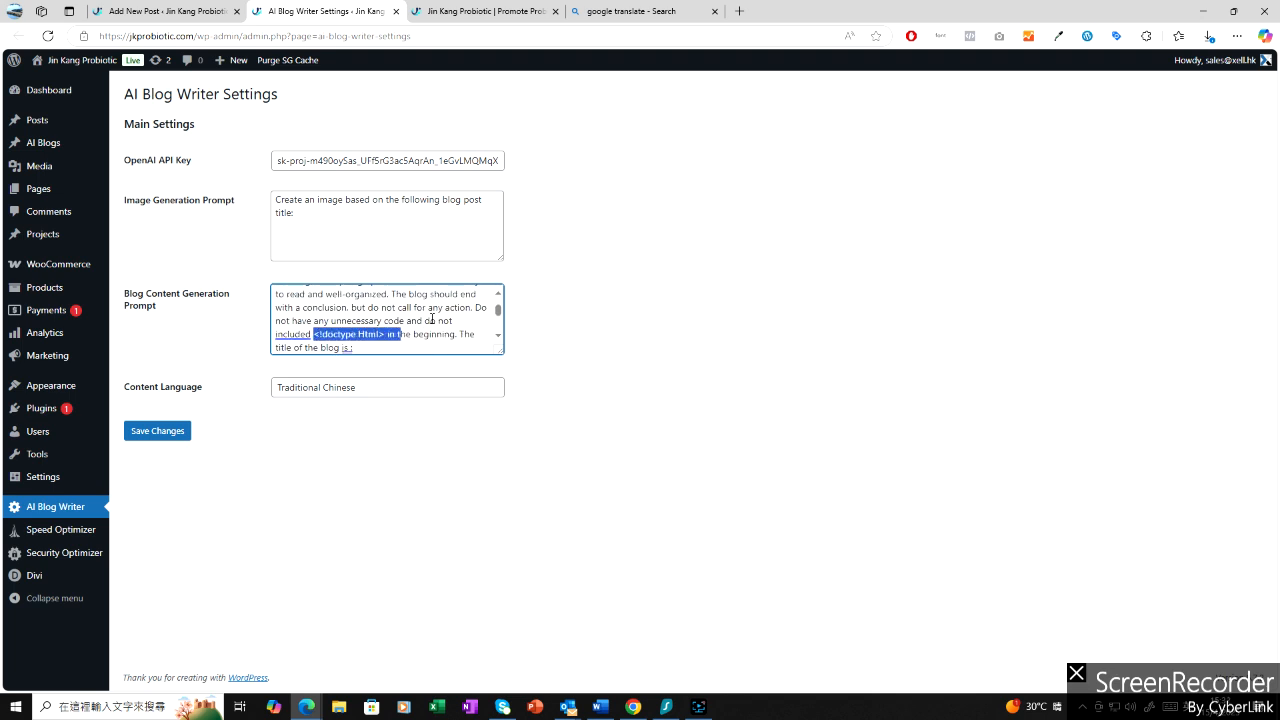
pyautogui.moveTo(497, 310); pyautogui.dragTo(502, 320)
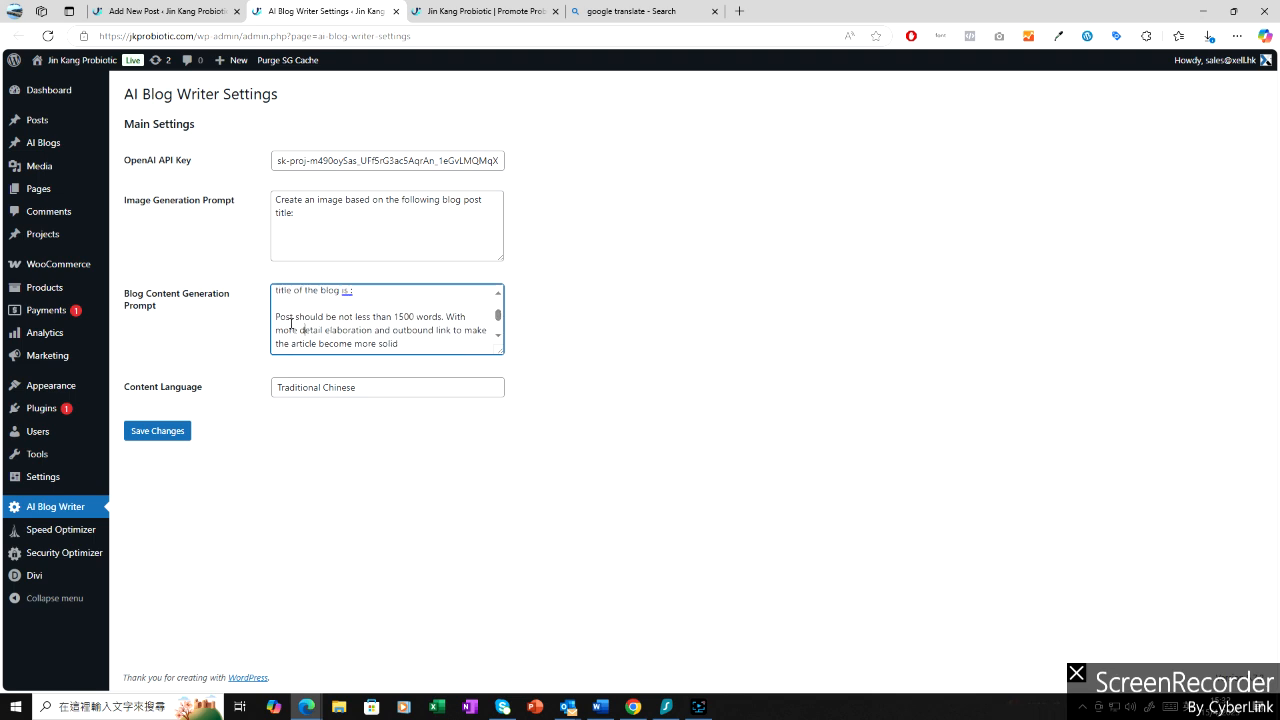
pyautogui.moveTo(280, 318); pyautogui.dragTo(411, 331)
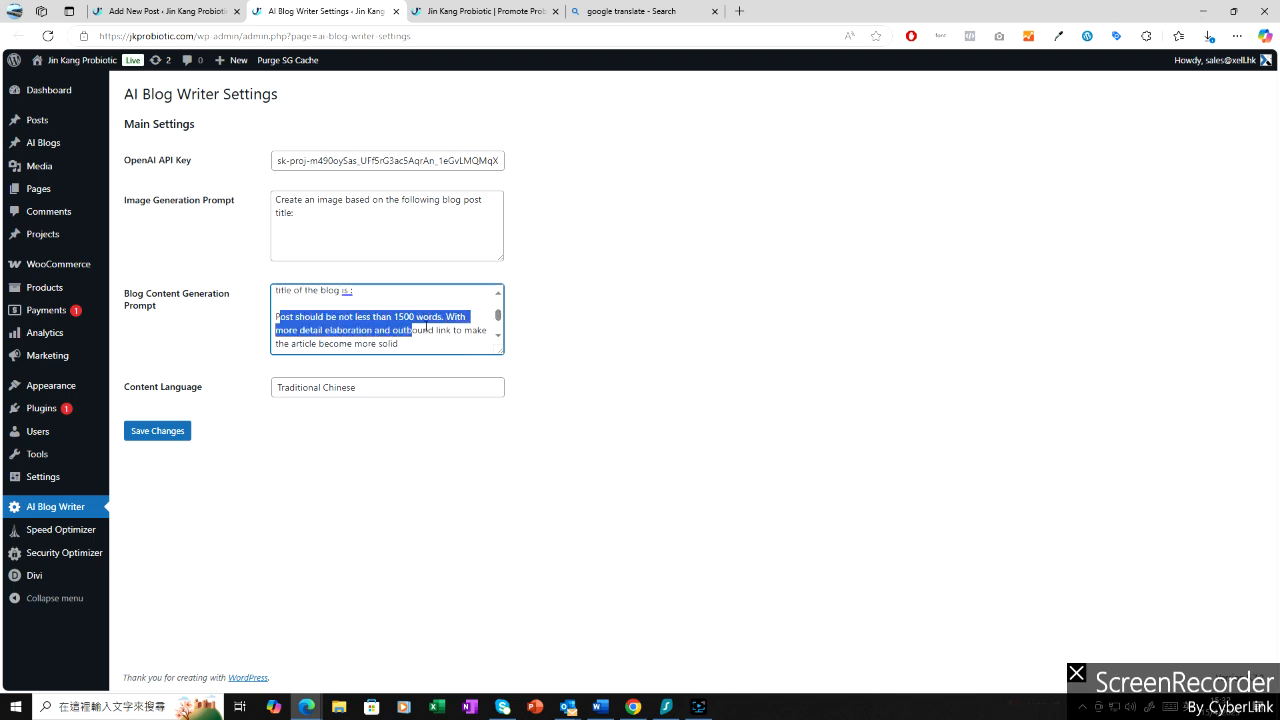
pyautogui.moveTo(498, 318); pyautogui.dragTo(501, 325)
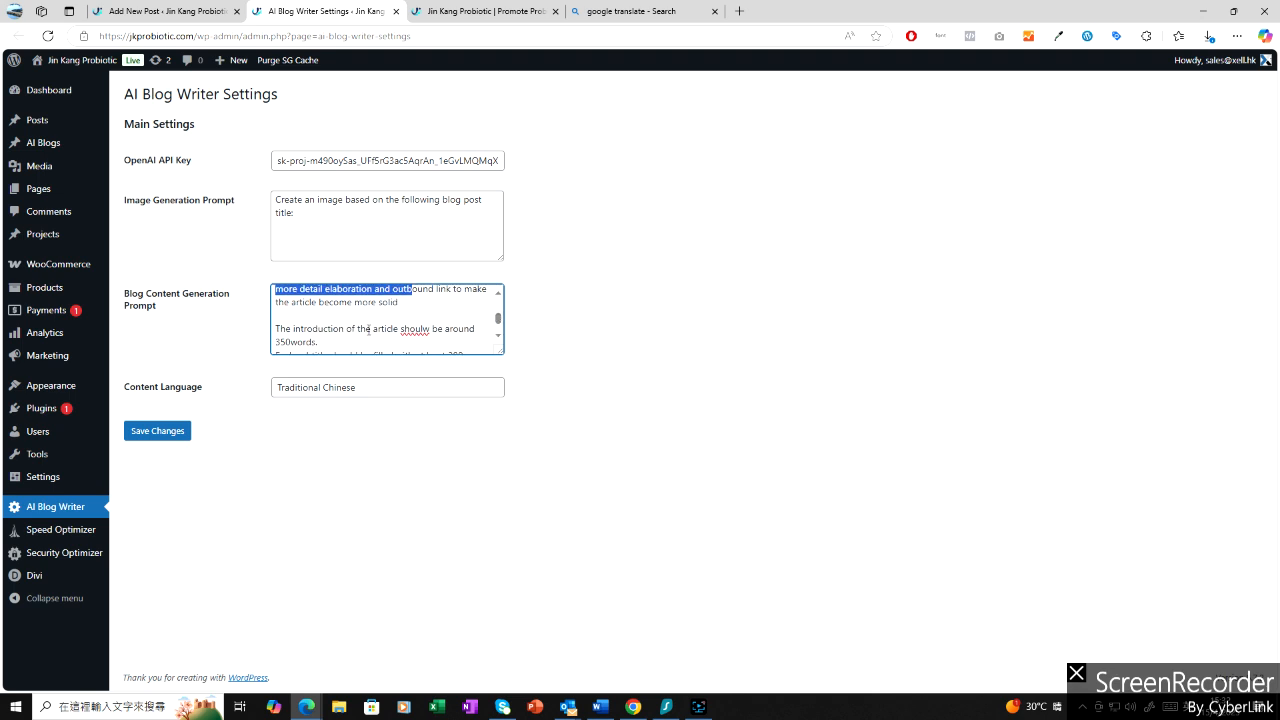
pyautogui.moveTo(500, 317); pyautogui.dragTo(501, 329)
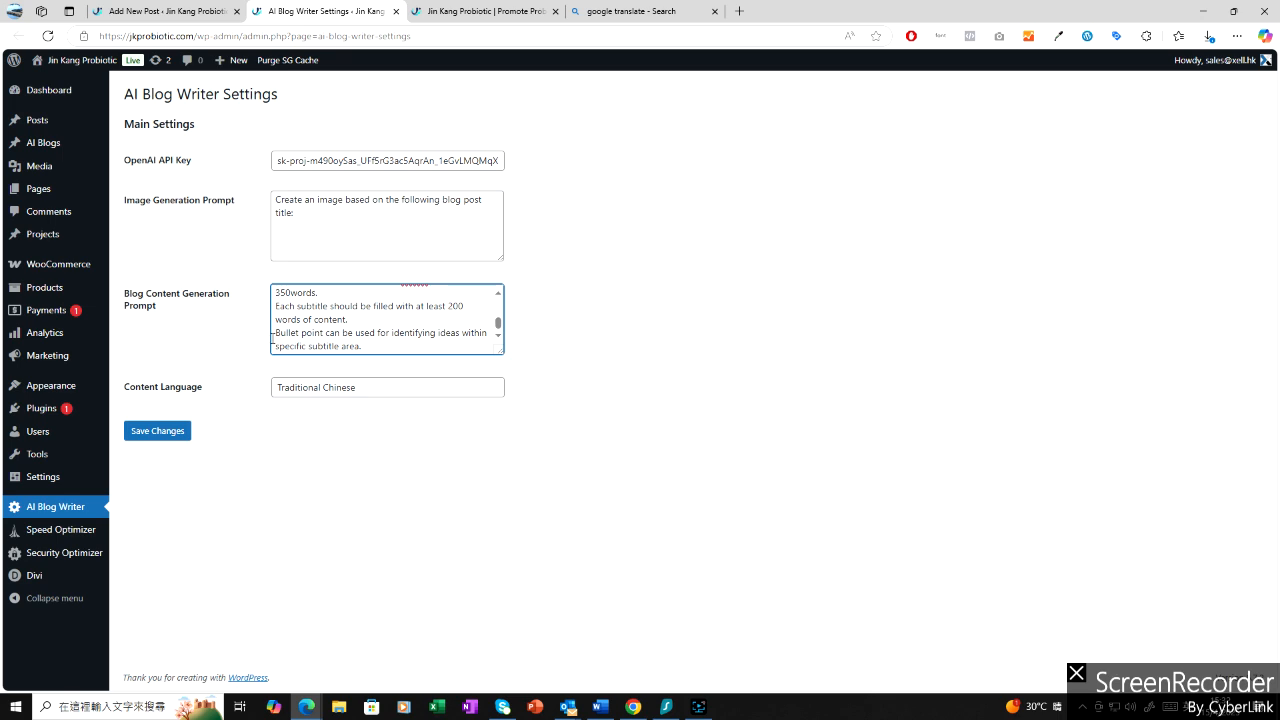
# Return to the new post and review the generated title, introduction, sections and conclusion
pyautogui.click(186, 14)
pyautogui.scroll(5, 541, 291)
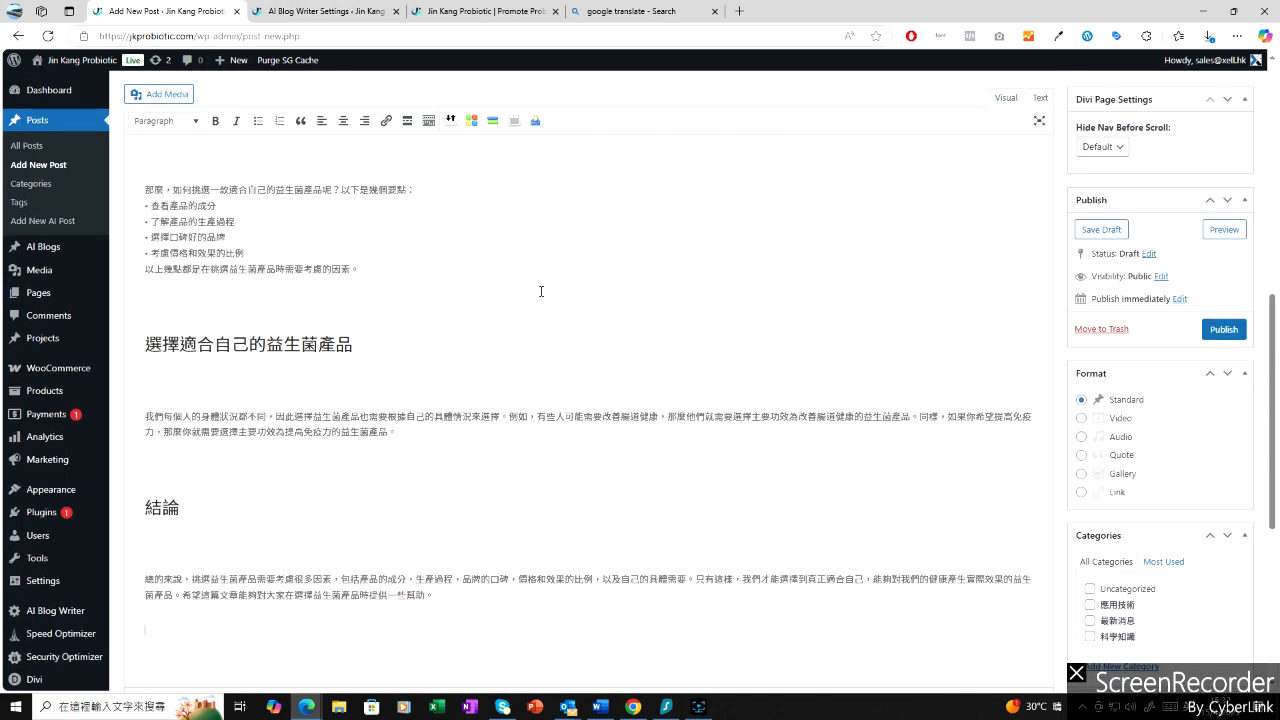
pyautogui.scroll(2, 546, 297)
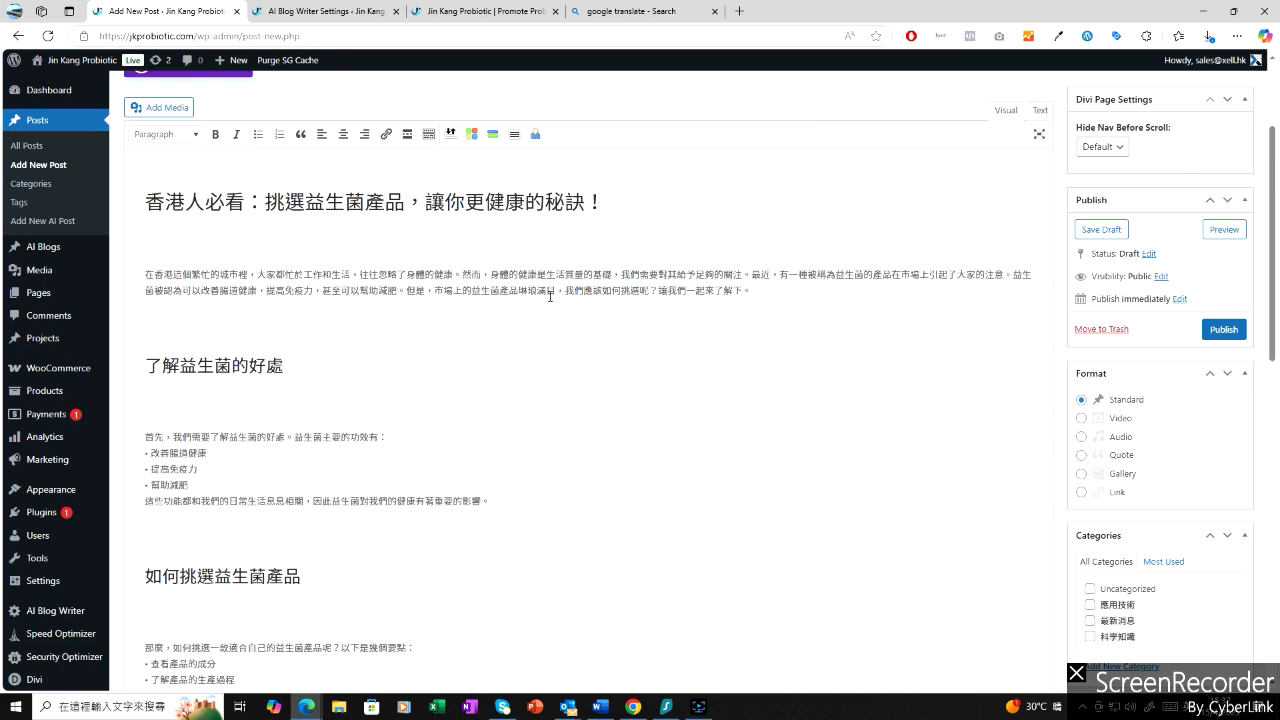
pyautogui.scroll(2, 547, 293)
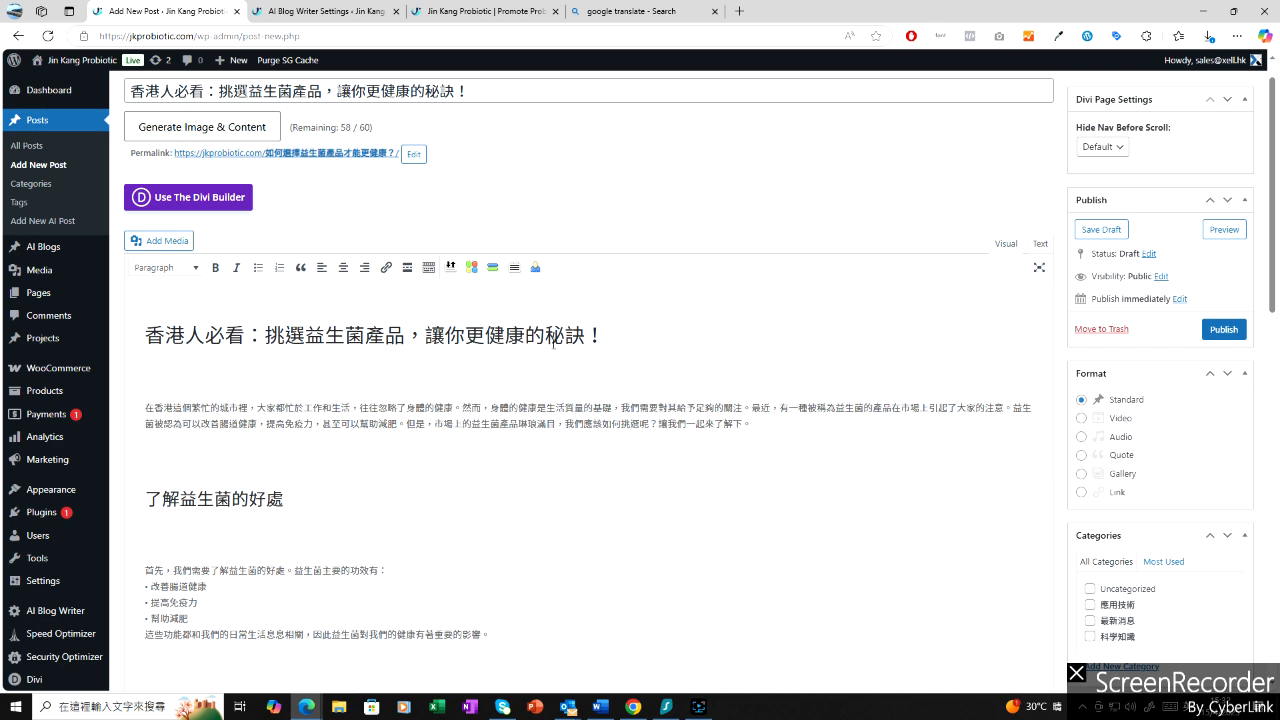
pyautogui.scroll(-3, 320, 283)
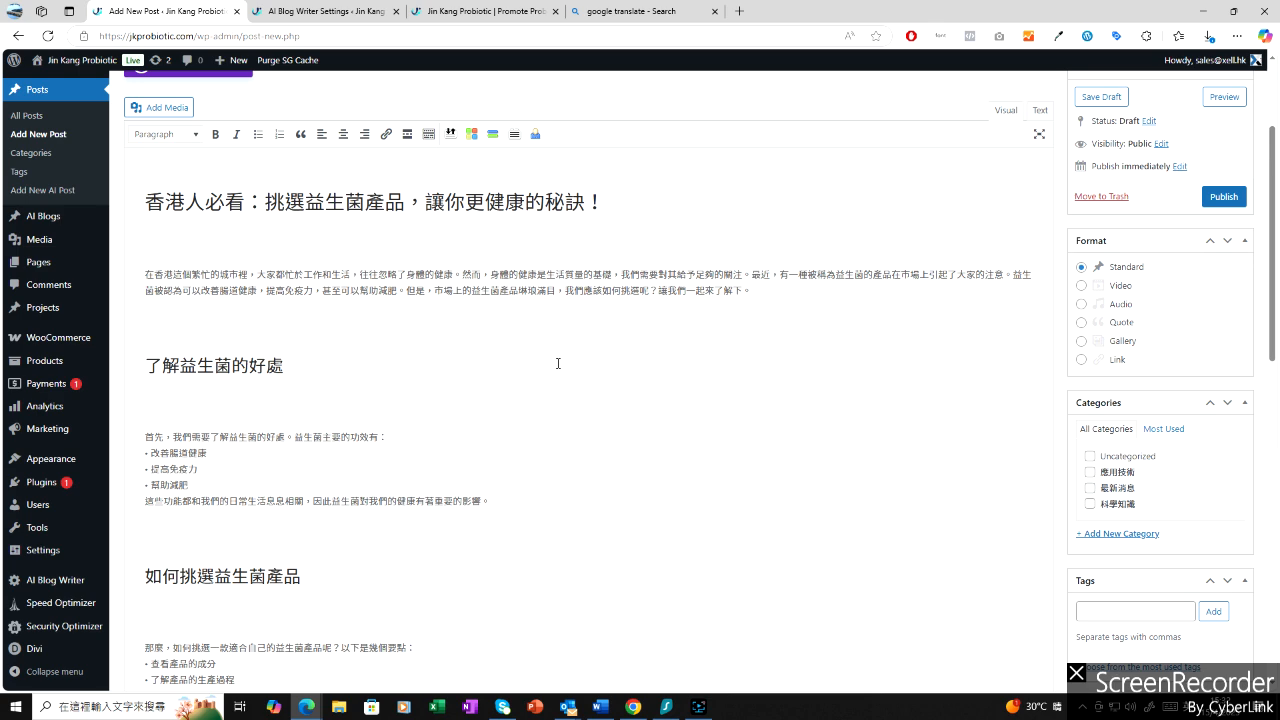
pyautogui.scroll(-4, 558, 363)
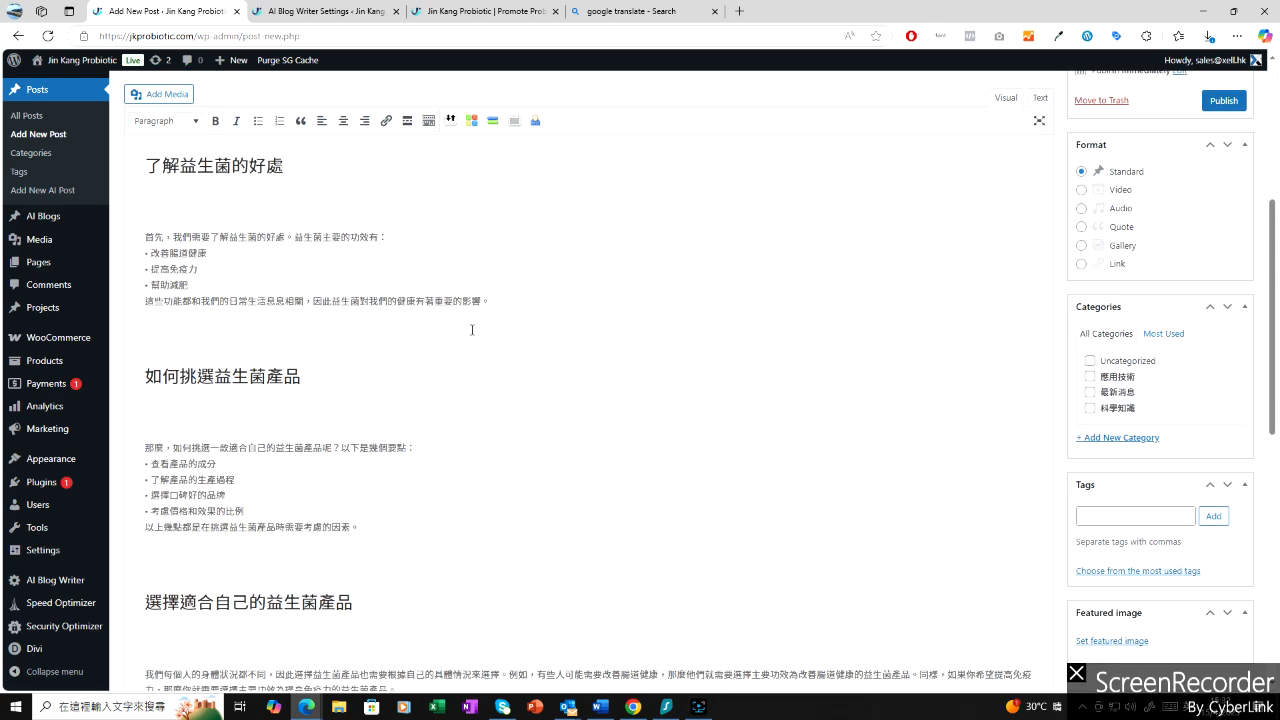
pyautogui.scroll(-15, 472, 330)
pyautogui.scroll(3, 700, 322)
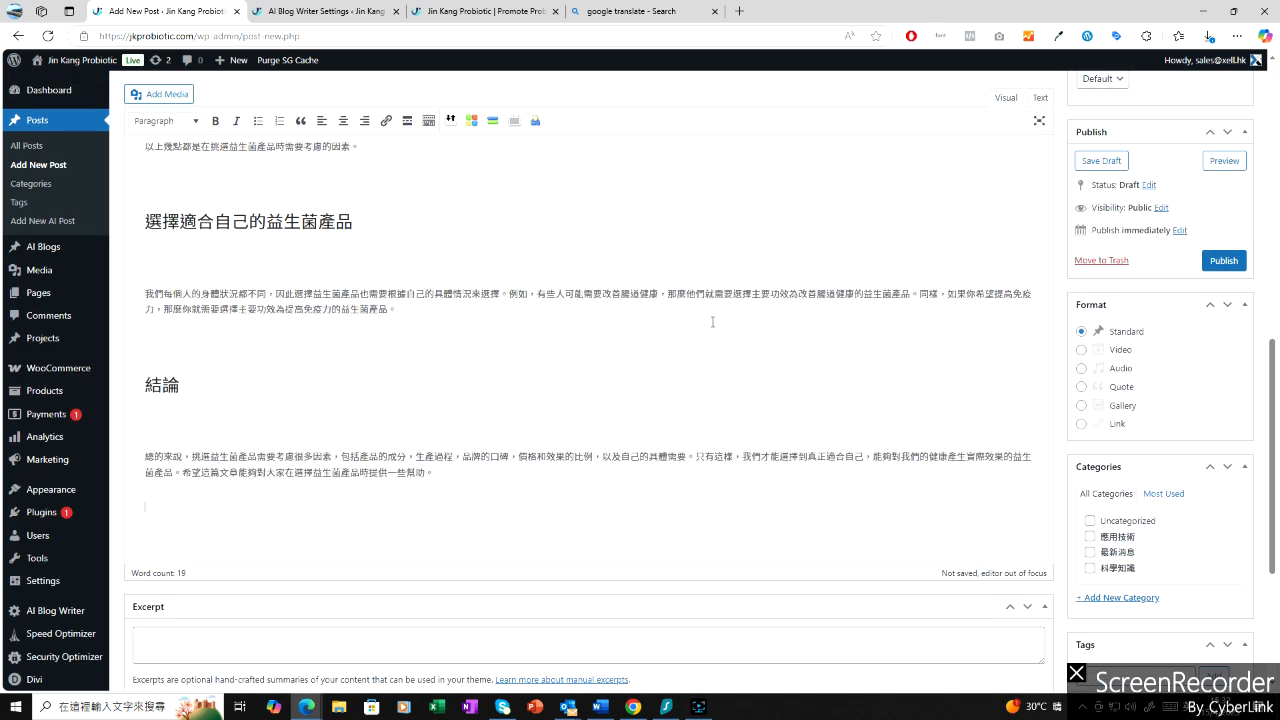
pyautogui.scroll(5, 712, 322)
pyautogui.scroll(-5, 1189, 400)
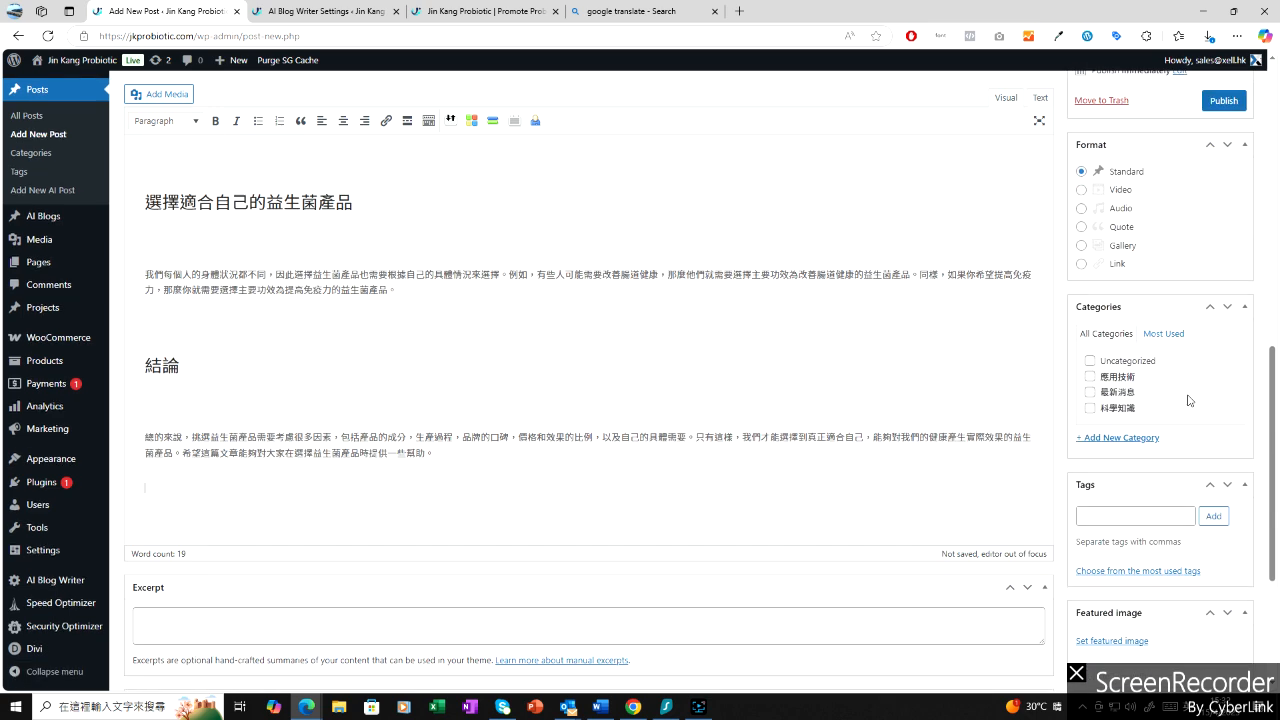
pyautogui.scroll(-2, 1189, 400)
pyautogui.click(1131, 643)
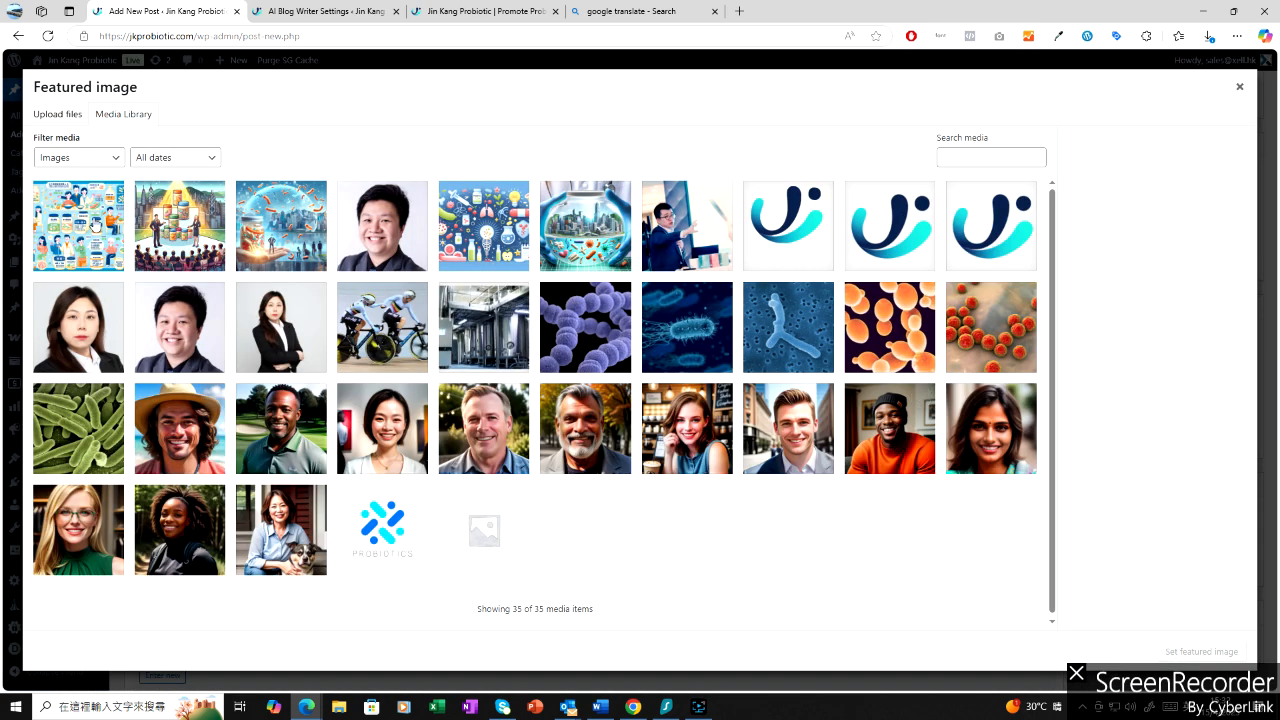
pyautogui.click(95, 225)
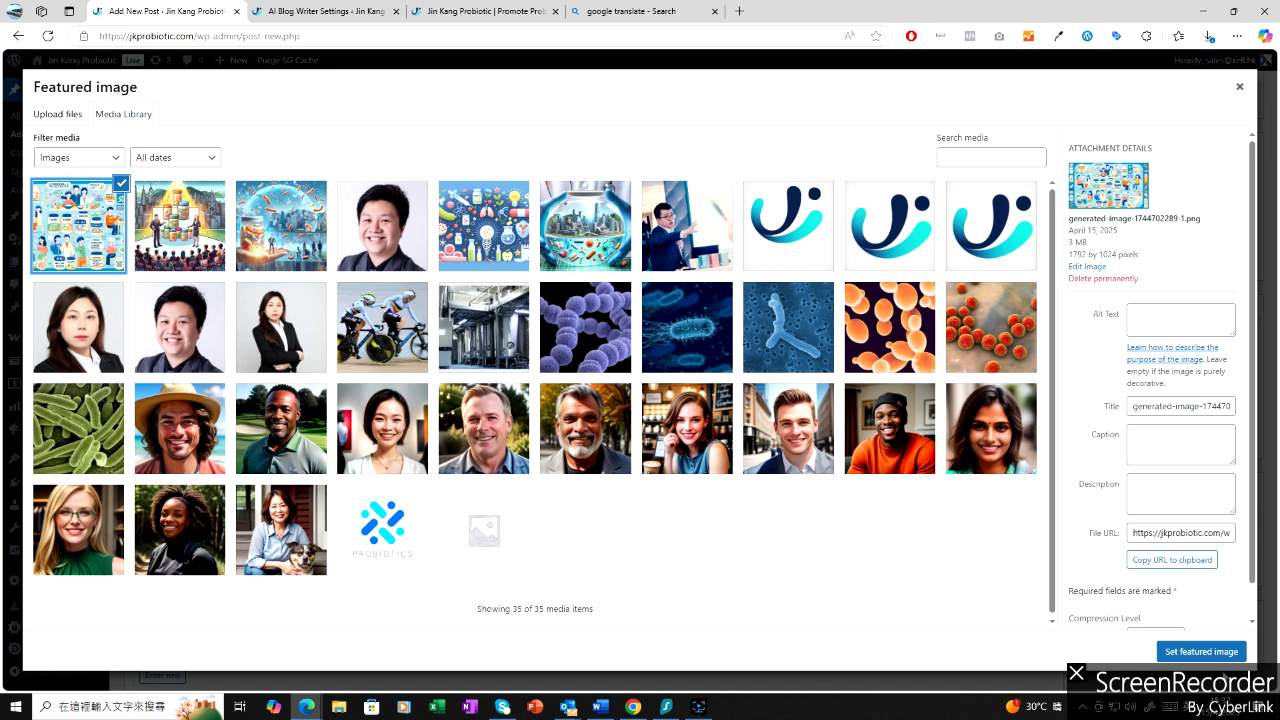
pyautogui.click(1210, 652)
# Publish the post and open its live page from the permalink
pyautogui.scroll(3, 1197, 396)
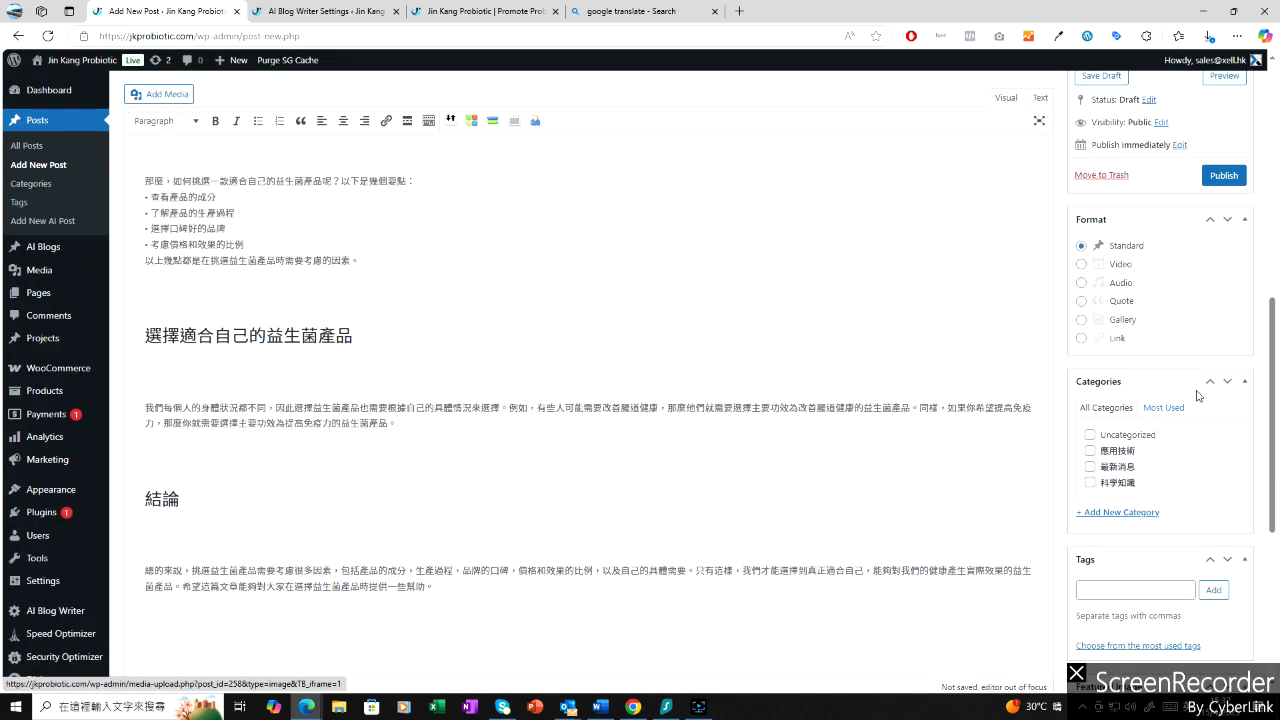
pyautogui.click(1224, 175)
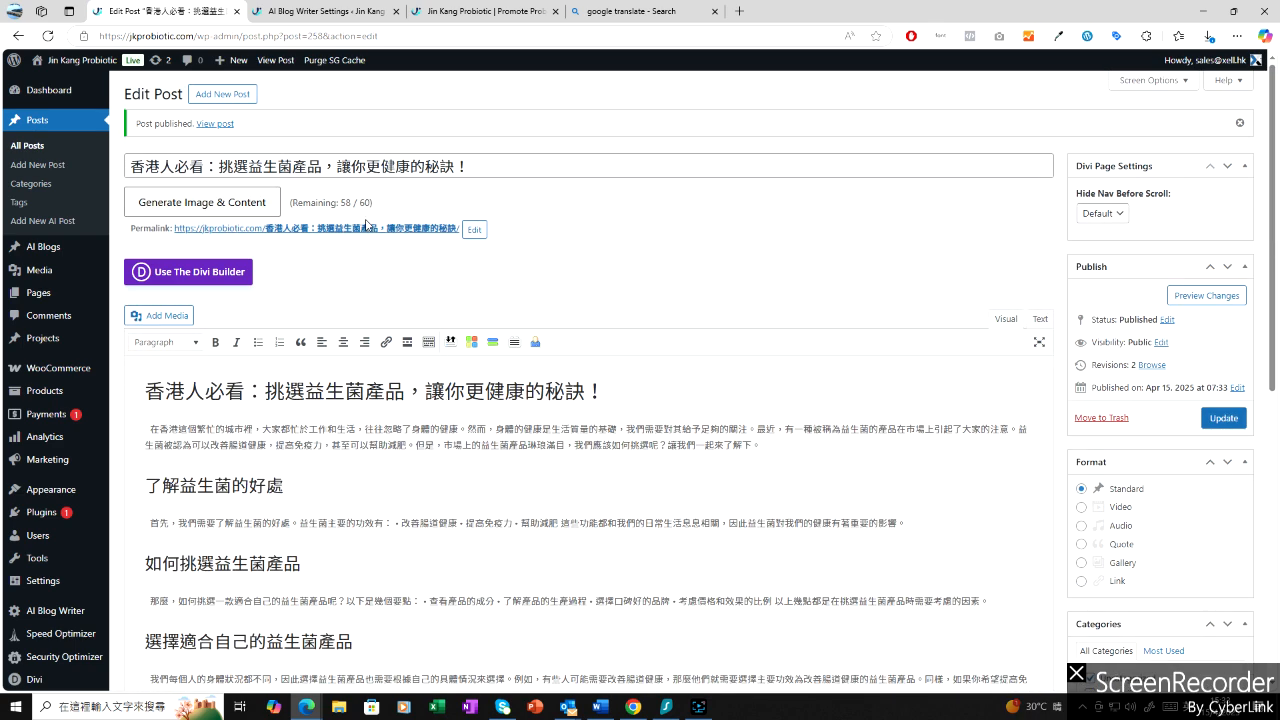
pyautogui.click(367, 234)
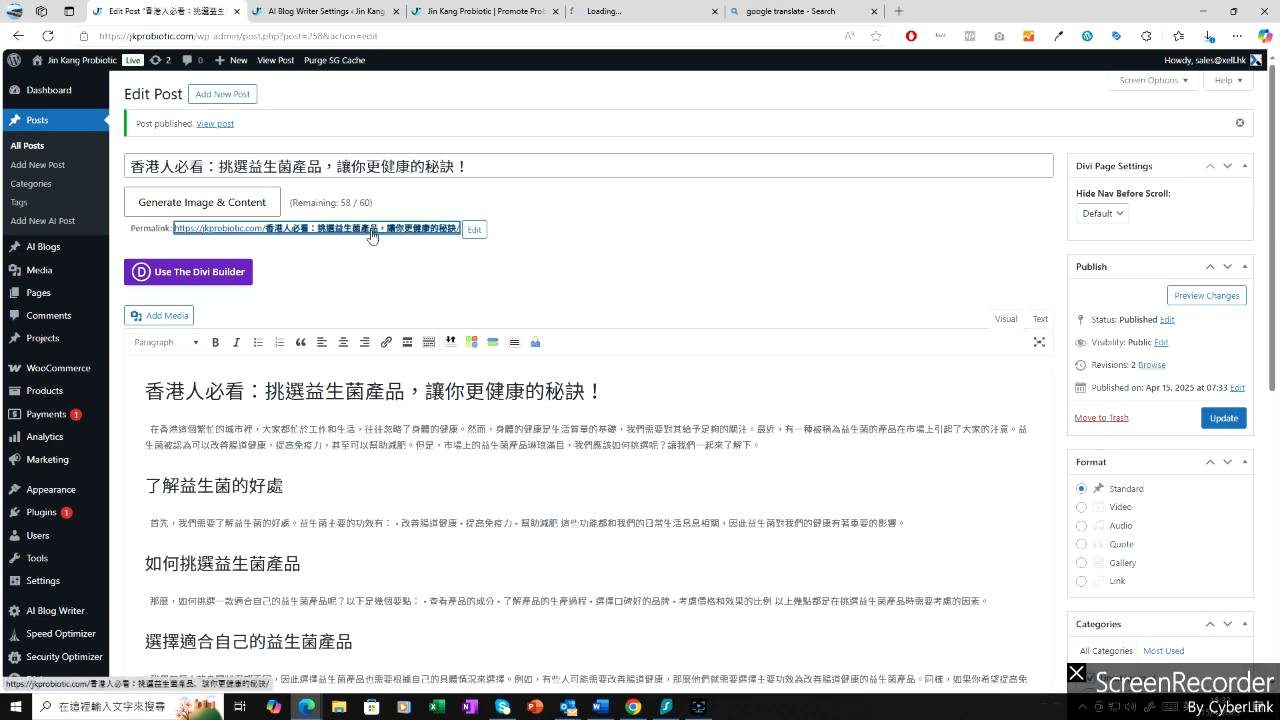
pyautogui.click(620, 14)
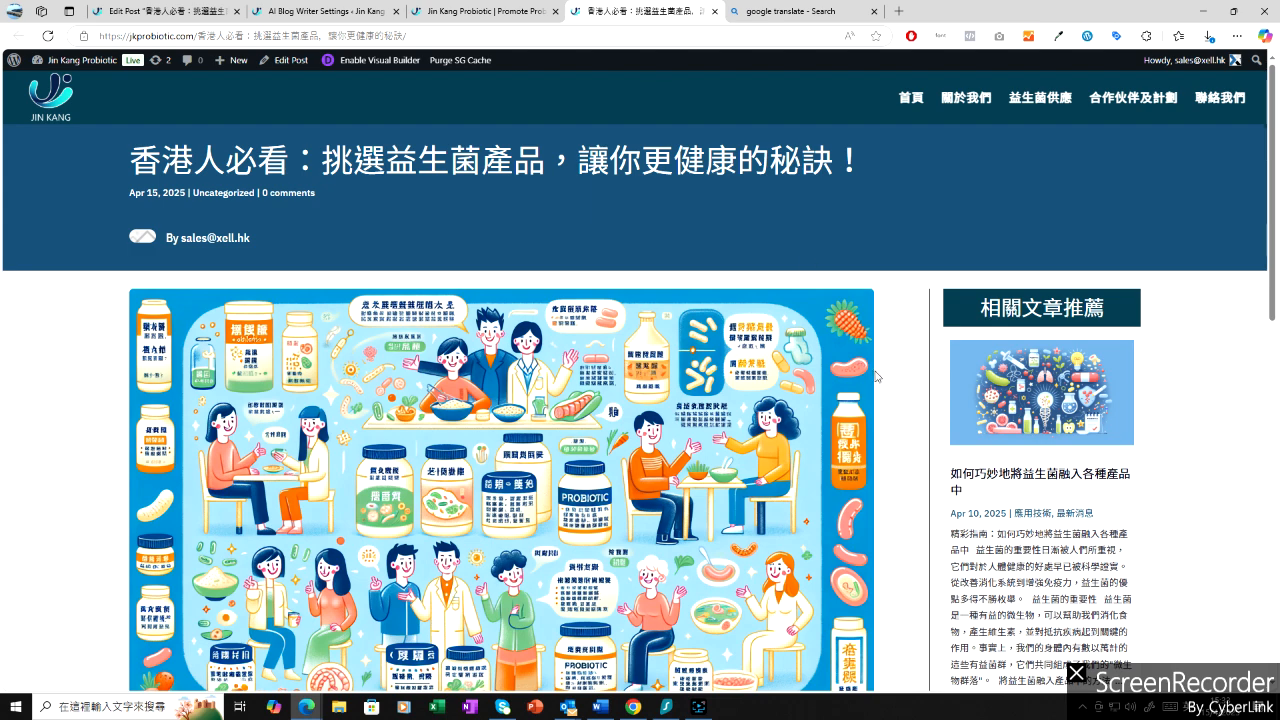
# Review the published post's featured image, introduction, subtitled sections, conclusion and author box on the live page
pyautogui.scroll(-1, 872, 370)
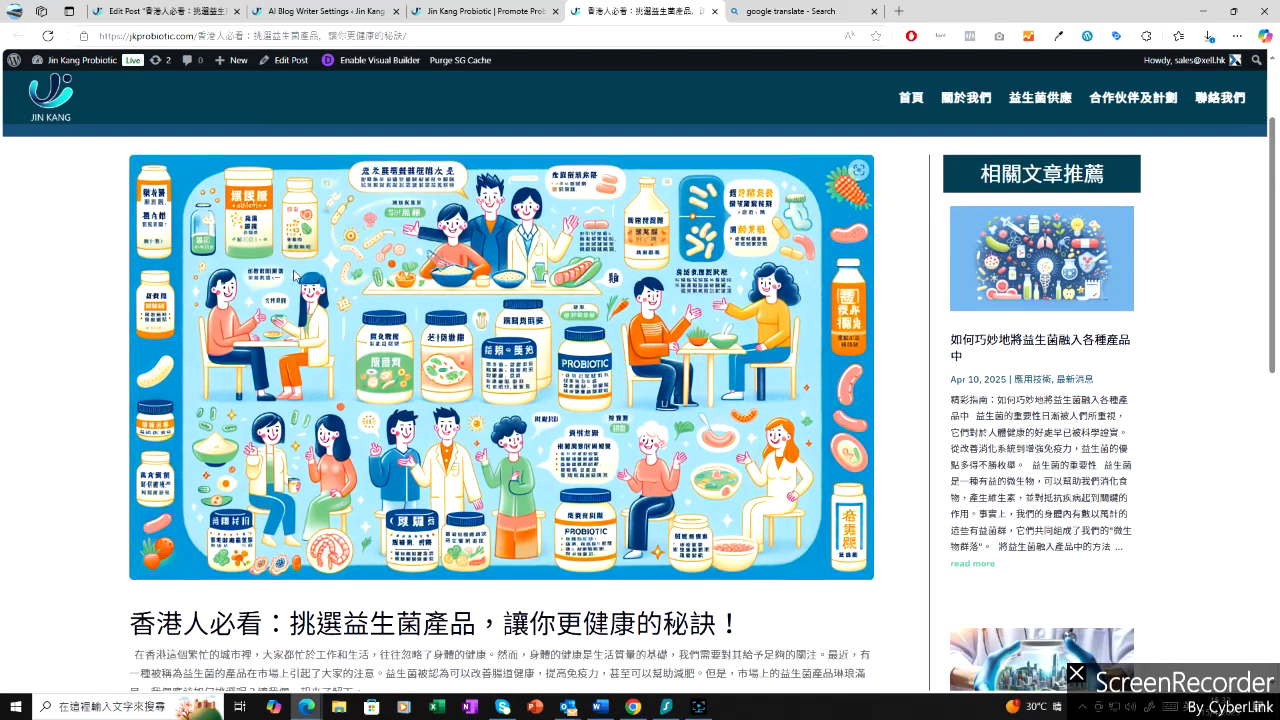
pyautogui.scroll(-3, 643, 335)
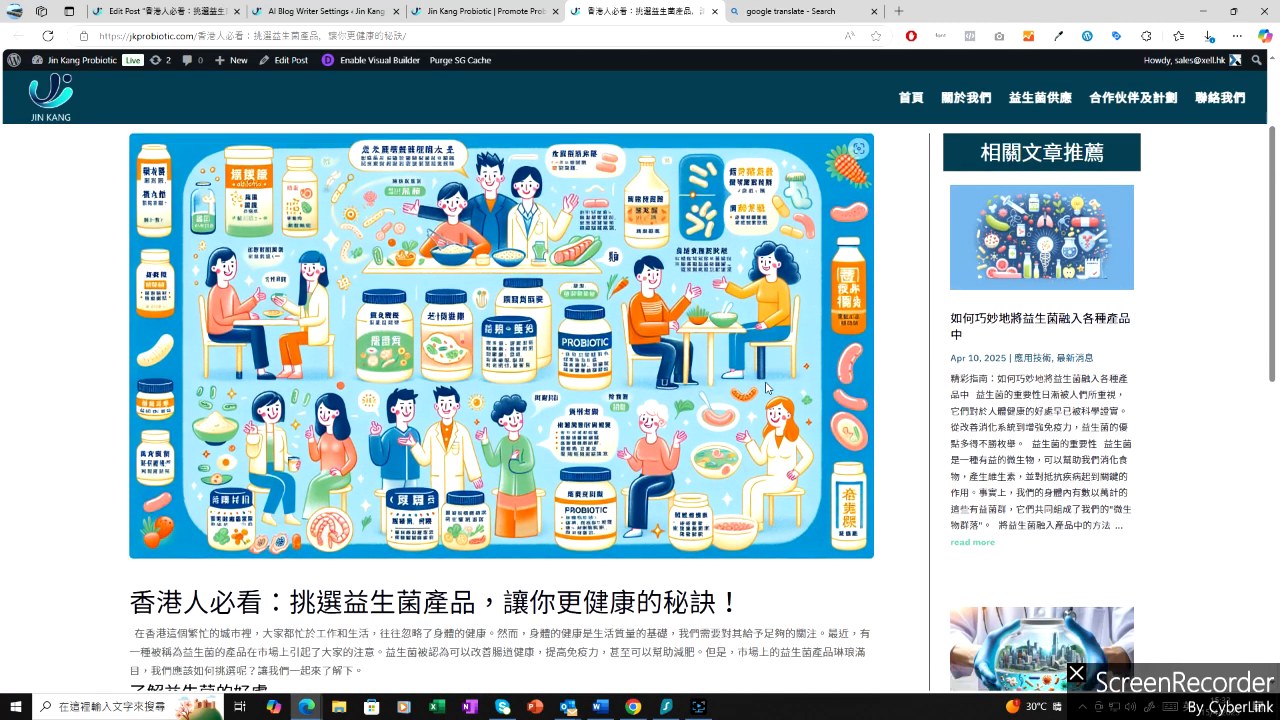
pyautogui.scroll(-2, 523, 457)
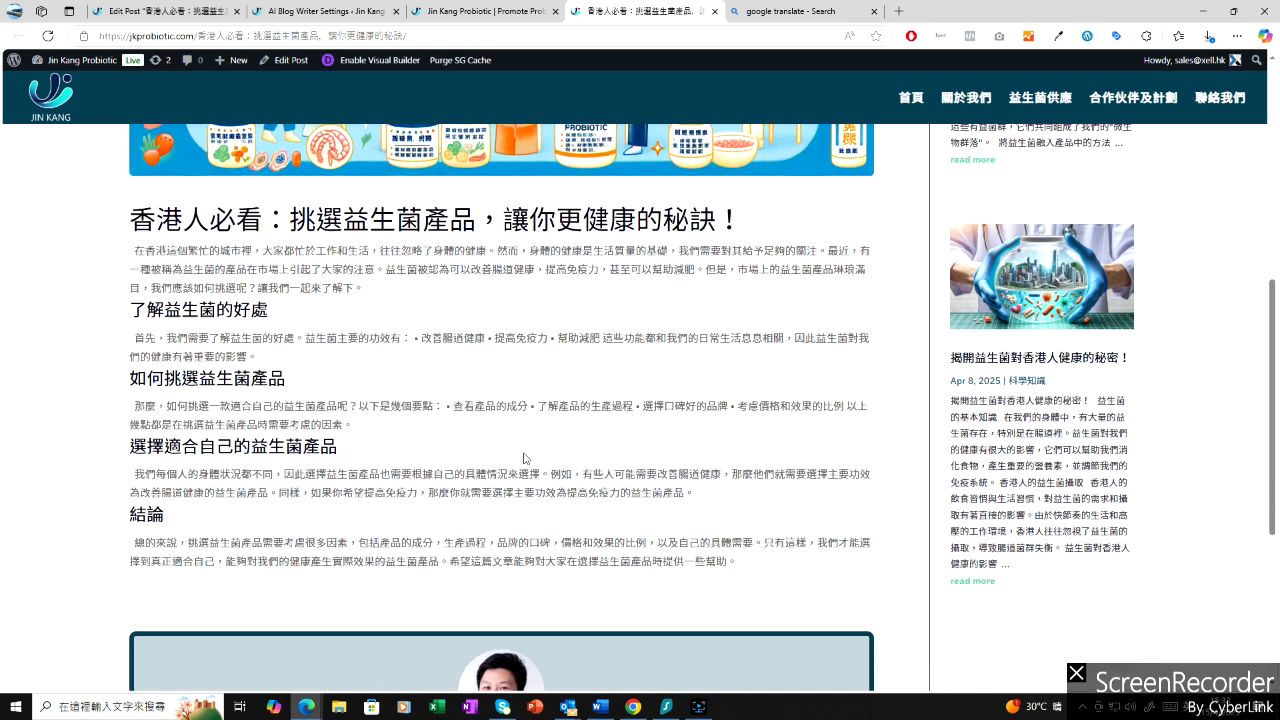
pyautogui.moveTo(422, 327); pyautogui.dragTo(400, 279)
pyautogui.click(777, 383)
pyautogui.tripleClick(777, 383)
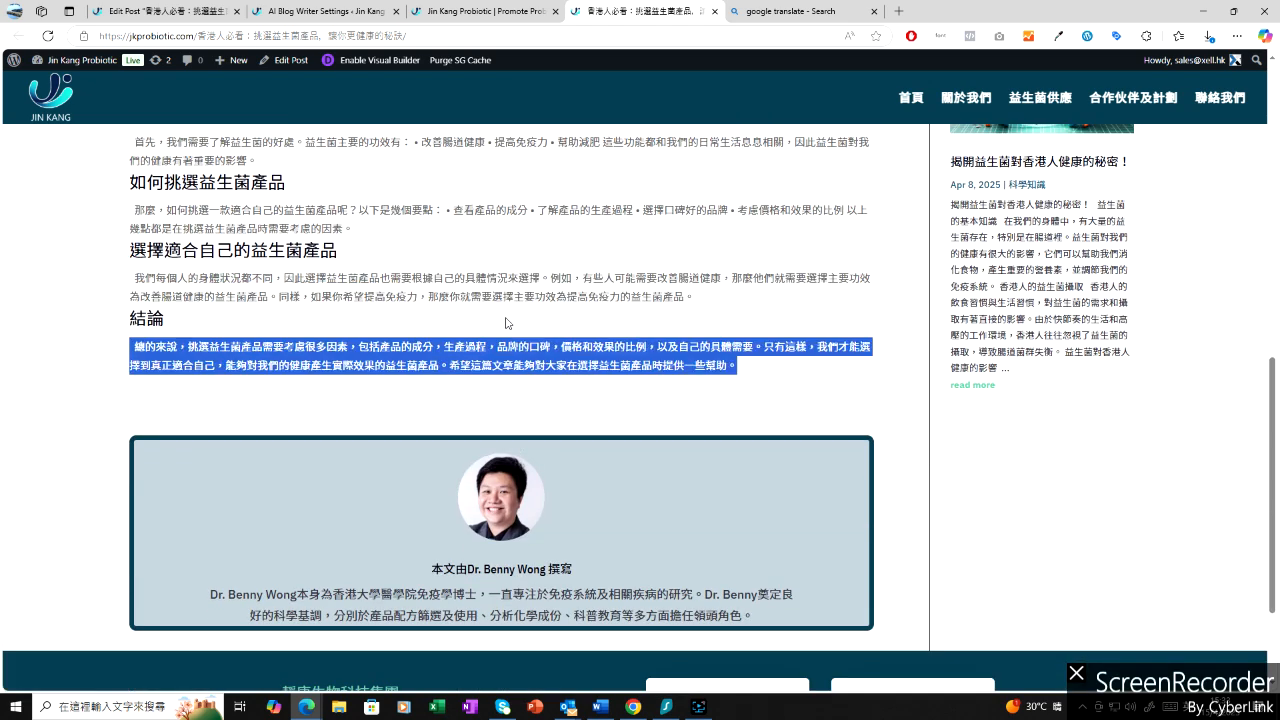
pyautogui.scroll(2, 581, 339)
pyautogui.click(380, 315)
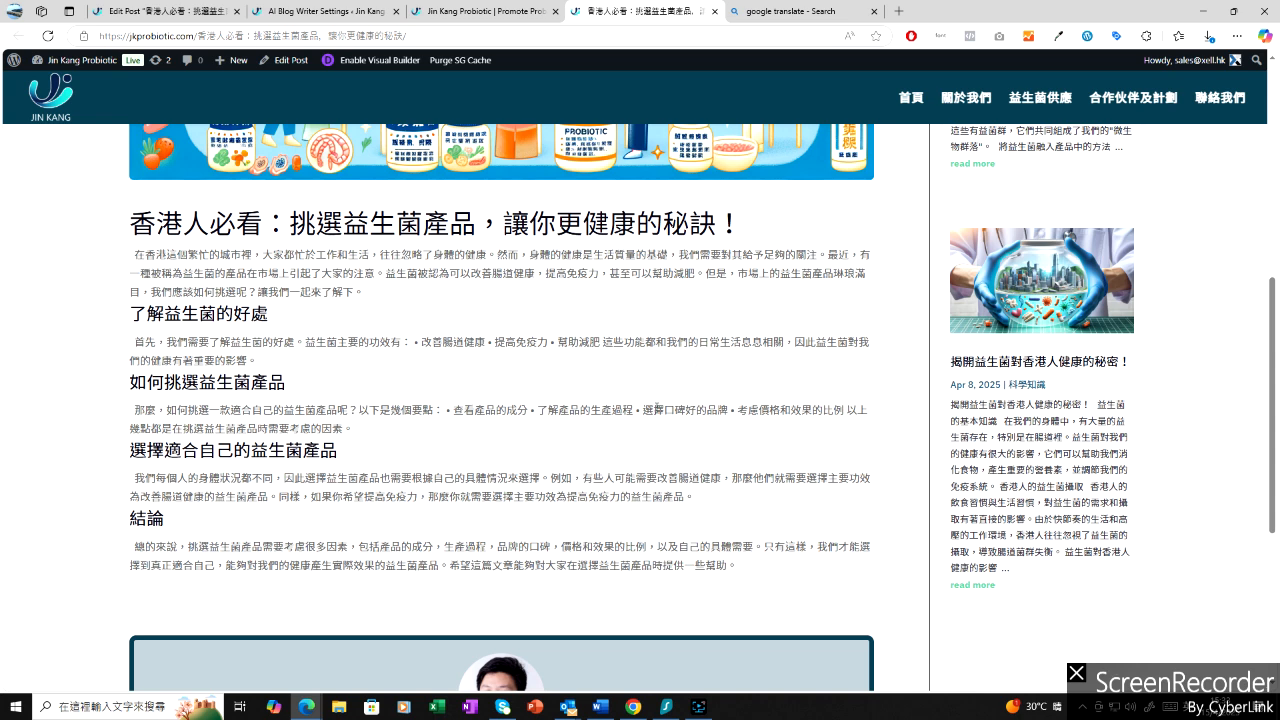
pyautogui.scroll(-1, 838, 474)
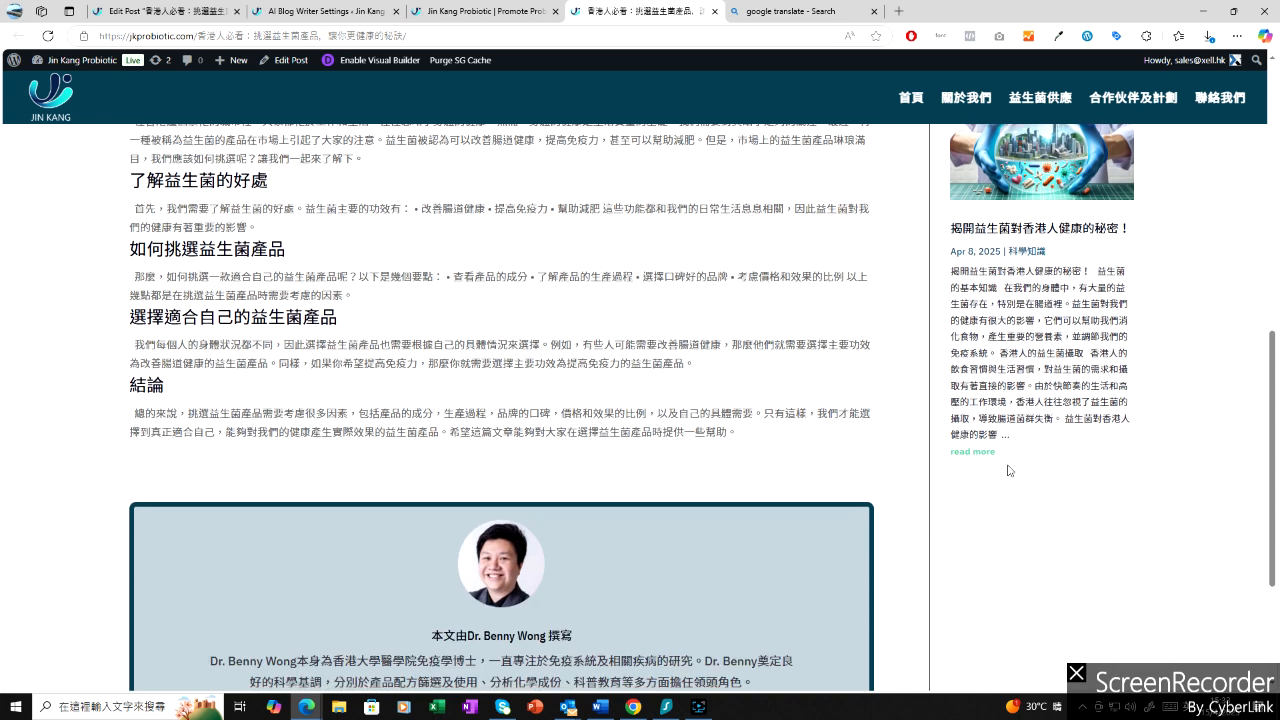